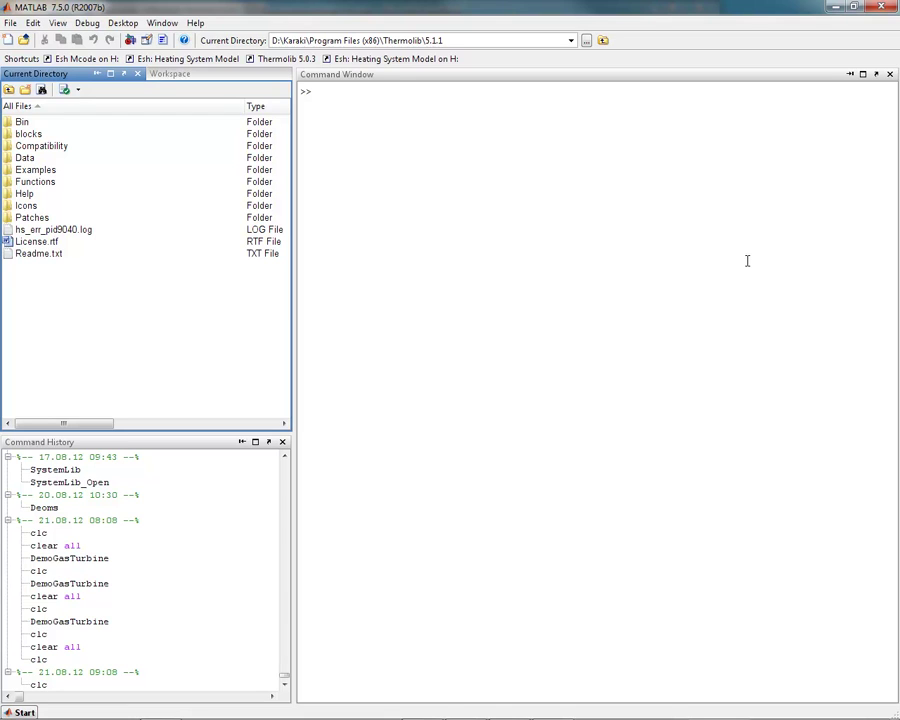
Run DemoGasTurbine from the Command Window and move the model window to the upper left
click(747, 261)
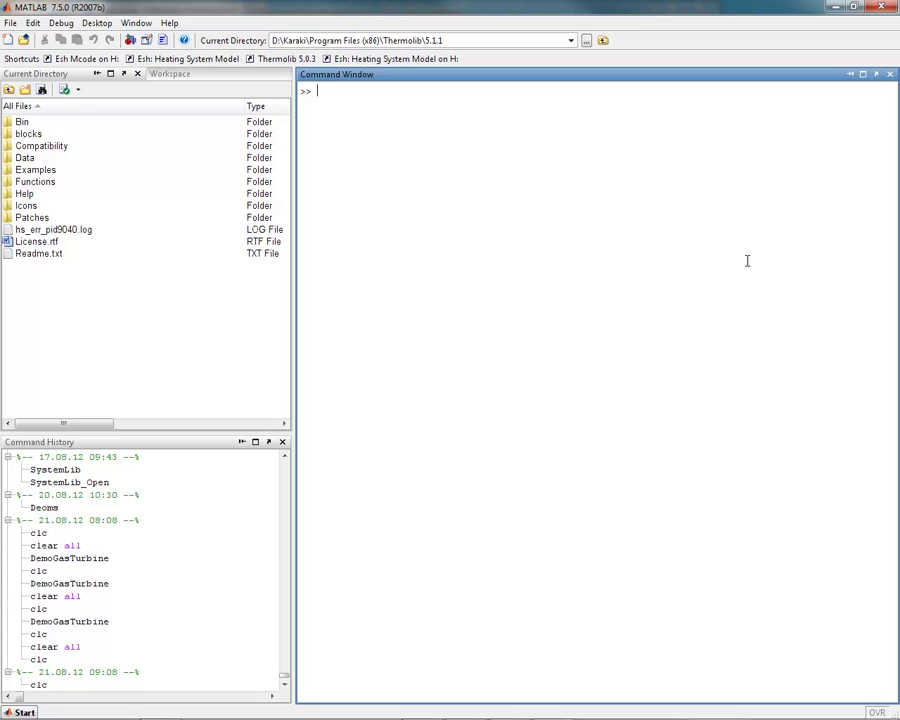
text(DemoGasTurbine)
key(Return)
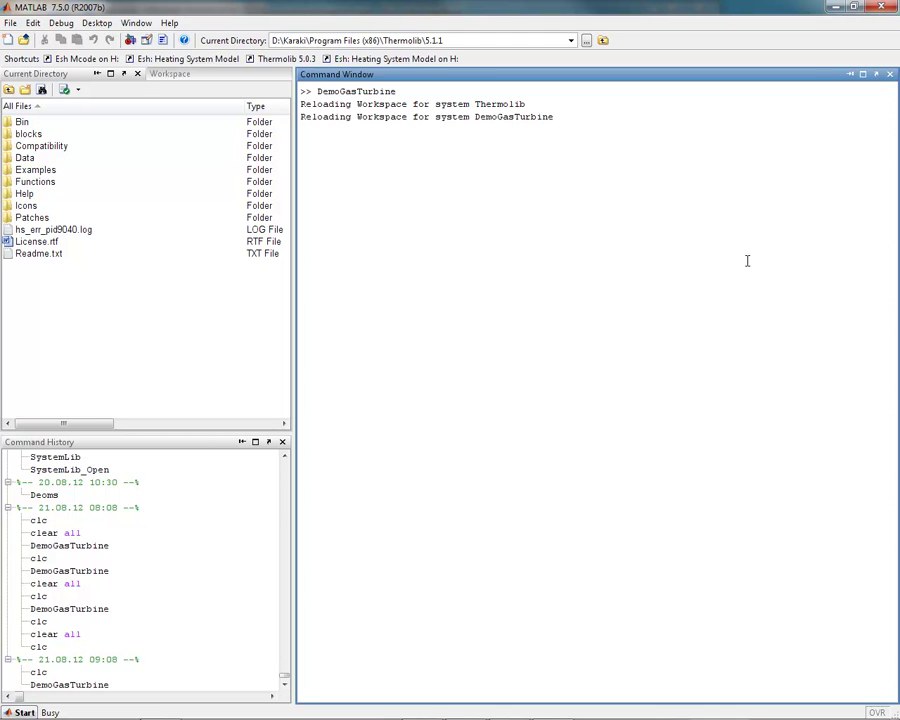
mouse_move(510, 164)
mouse_down()
mouse_move(362, 133)
mouse_move(376, 129)
mouse_up()
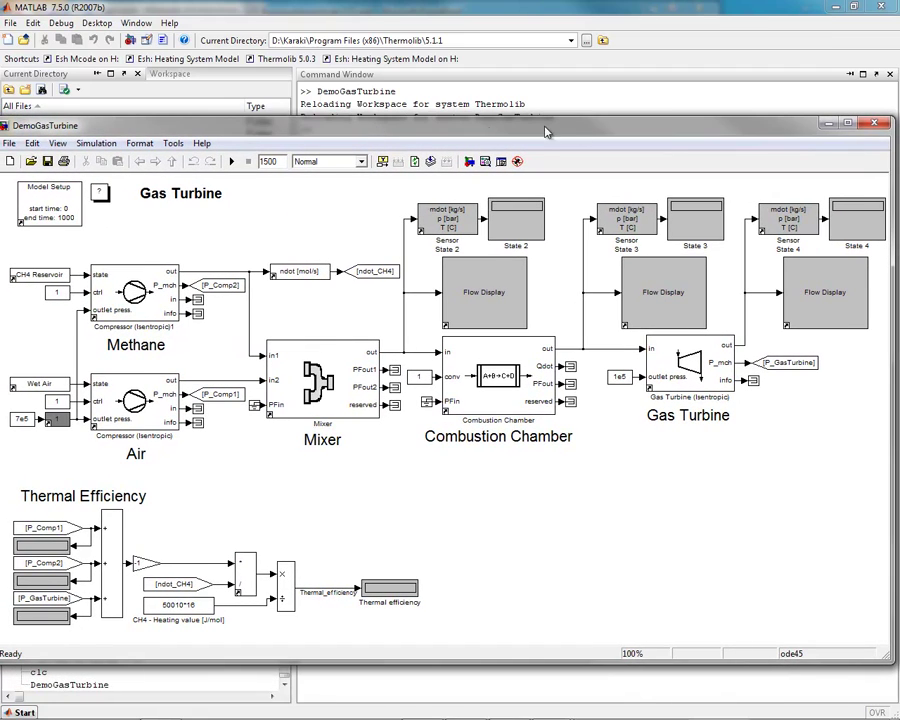
Close the gas turbine model window and open Help > Demos
click(876, 126)
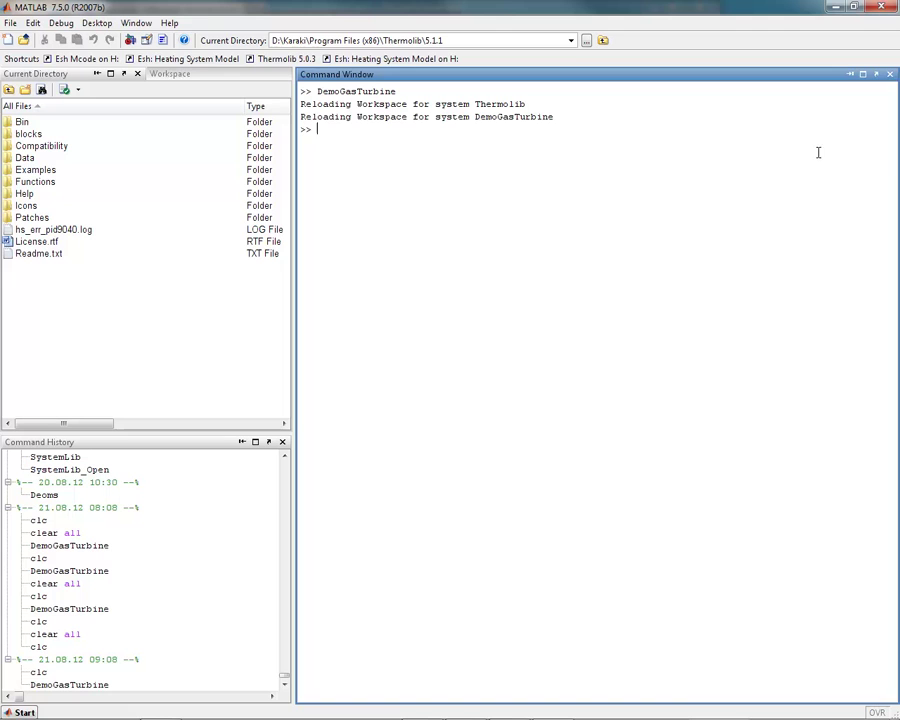
click(170, 23)
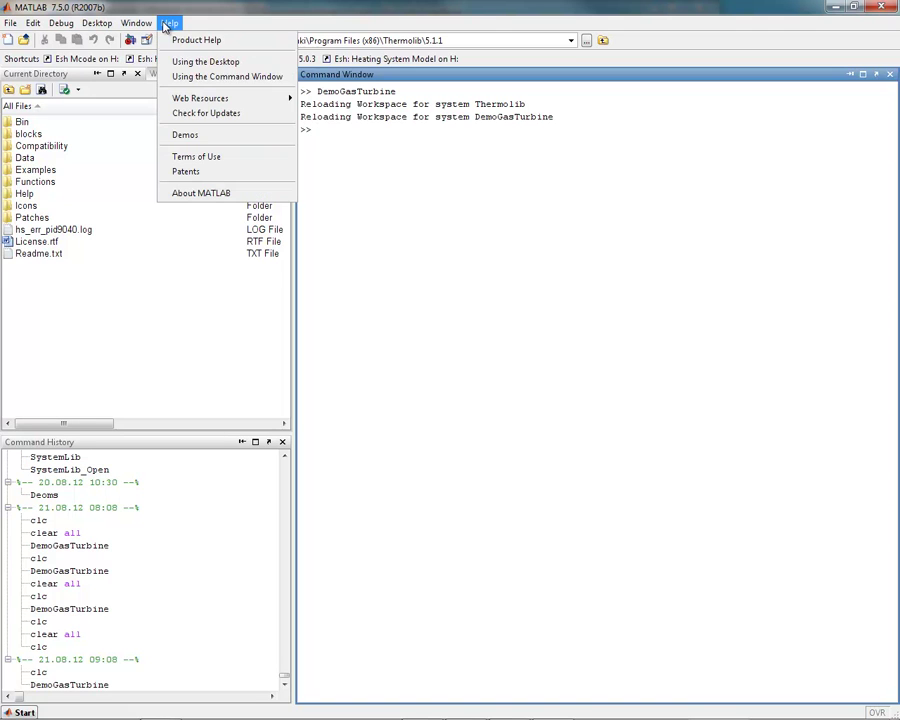
click(200, 134)
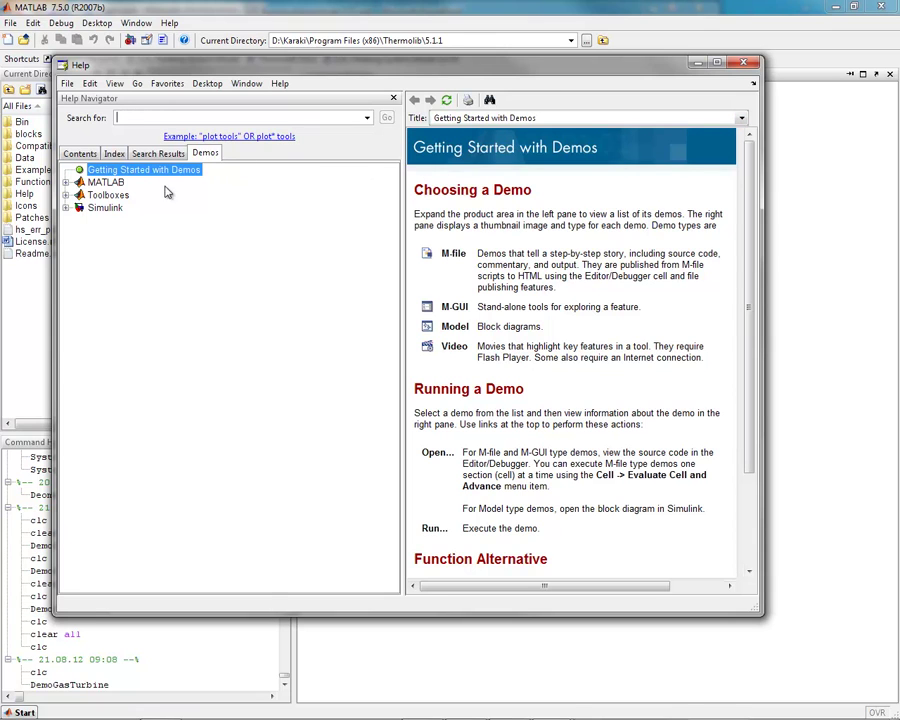
Go to Simulink > Thermodynamic Systems Library > Applications and show the Gas Turbine demo page
click(67, 209)
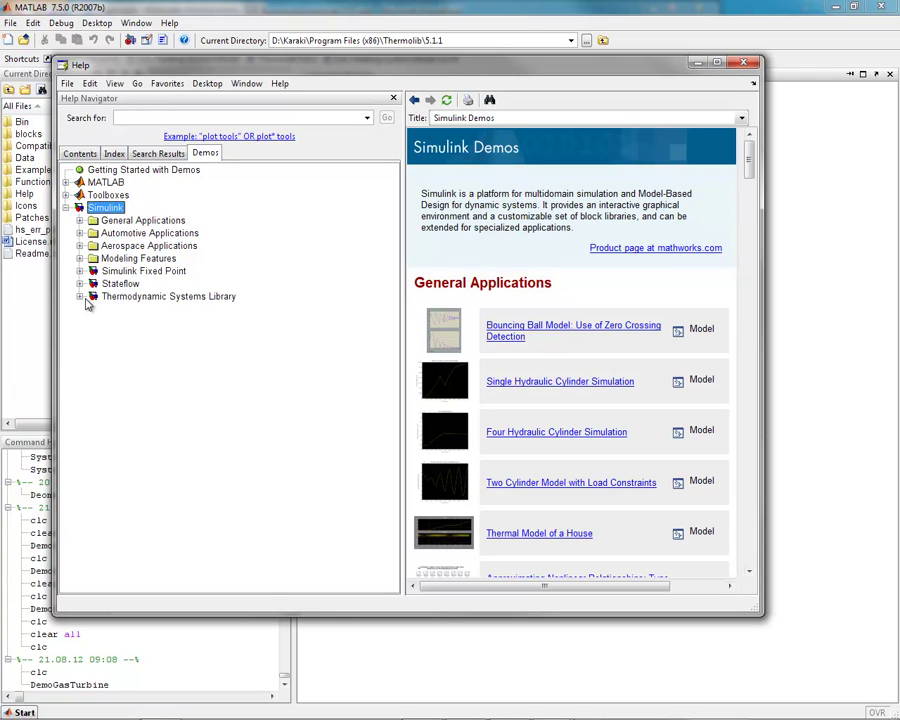
click(140, 298)
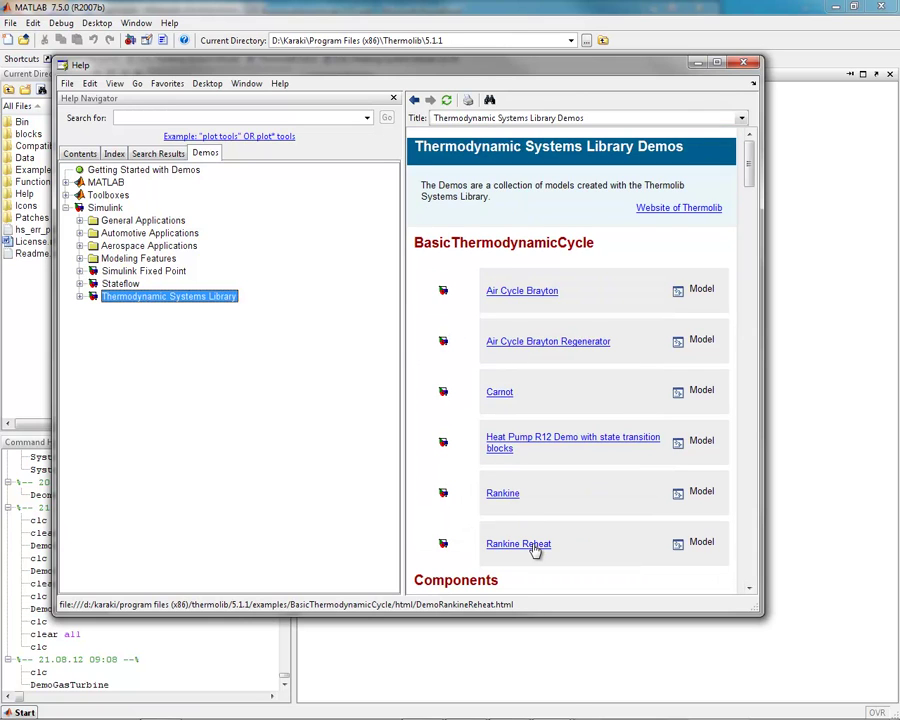
click(80, 298)
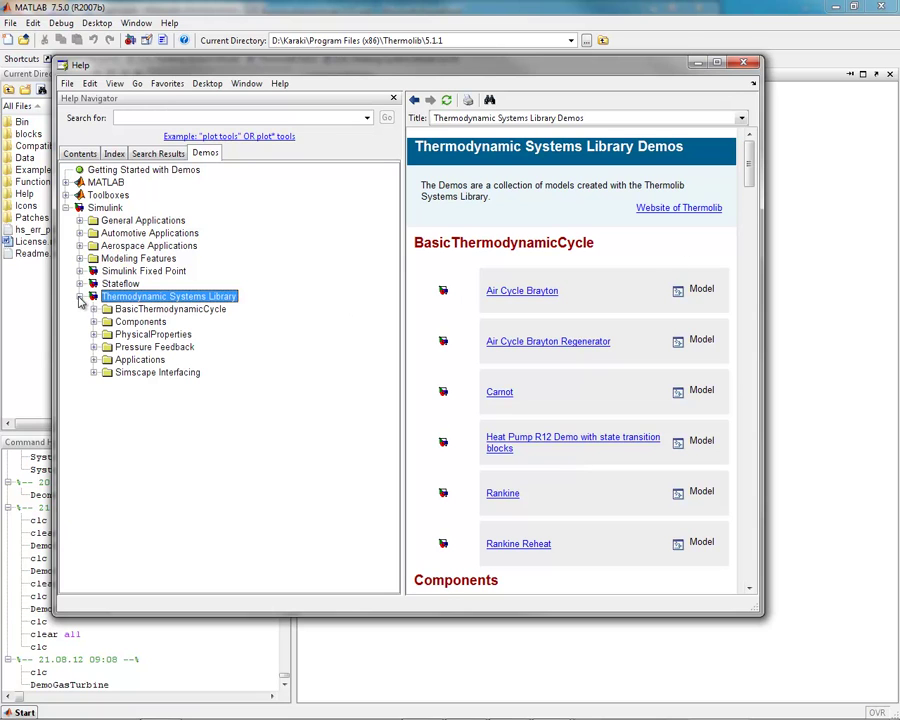
click(112, 361)
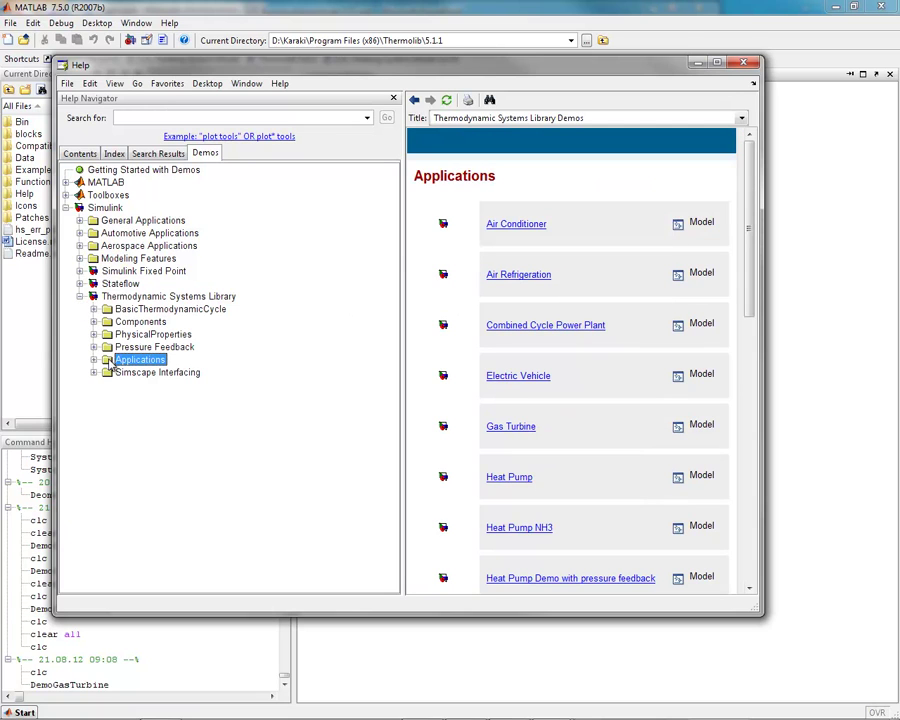
click(511, 427)
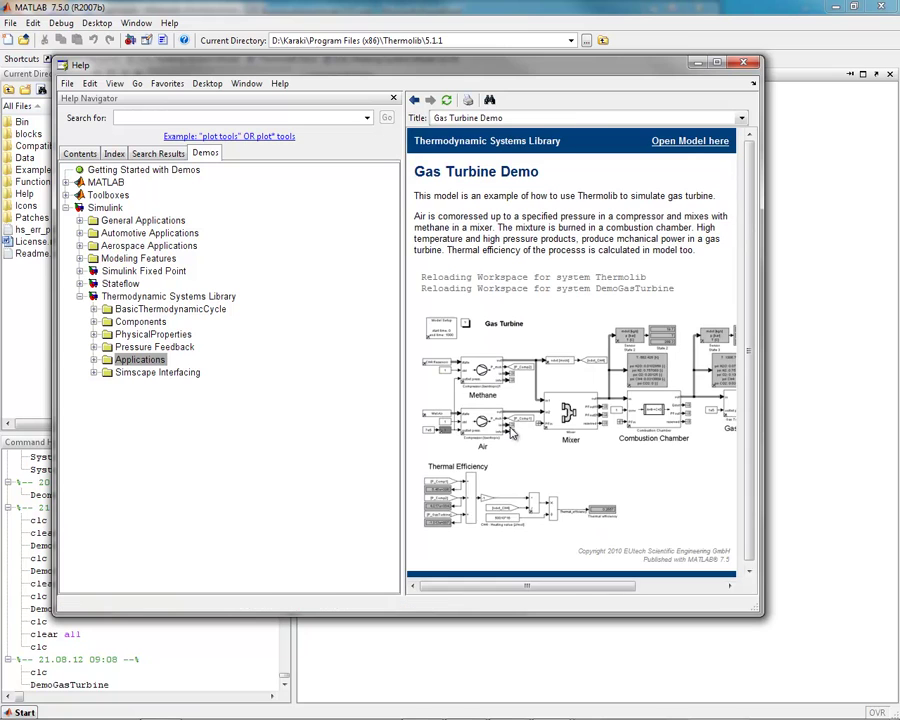
Open the DemoGasTurbine model from the demo page and open its Model Setup block
click(673, 142)
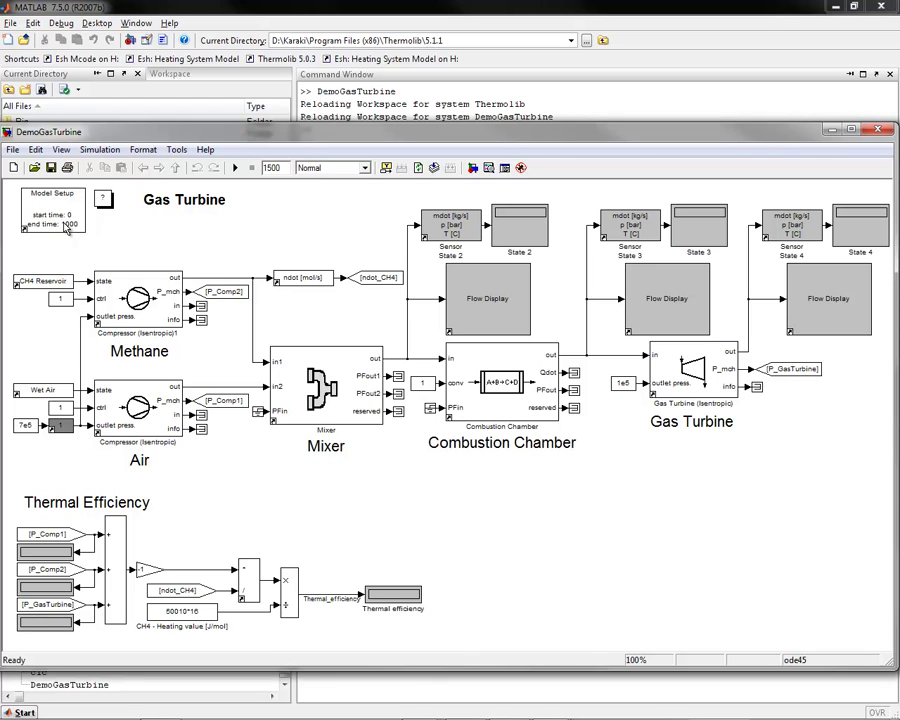
double_click(67, 226)
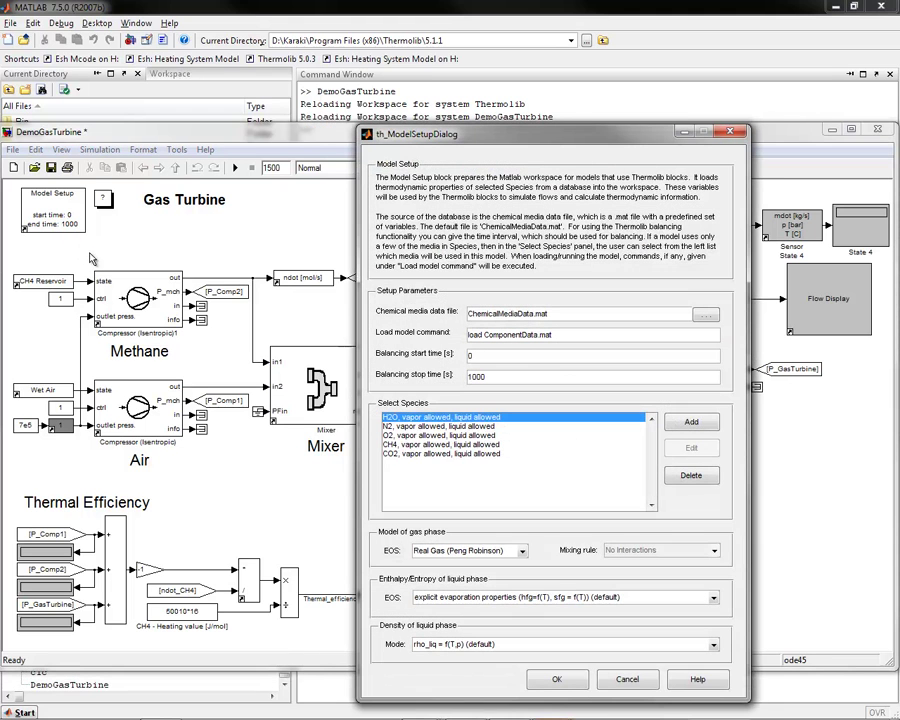
Add CO from the Specie dropdown as a sixth species and confirm it
drag(433, 138, 228, 111)
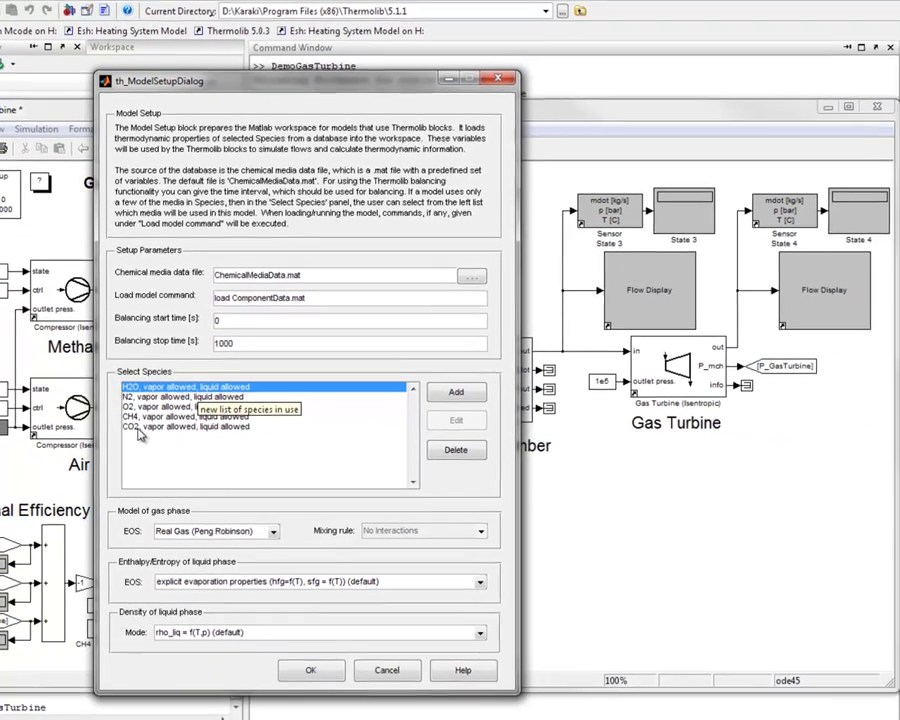
click(446, 395)
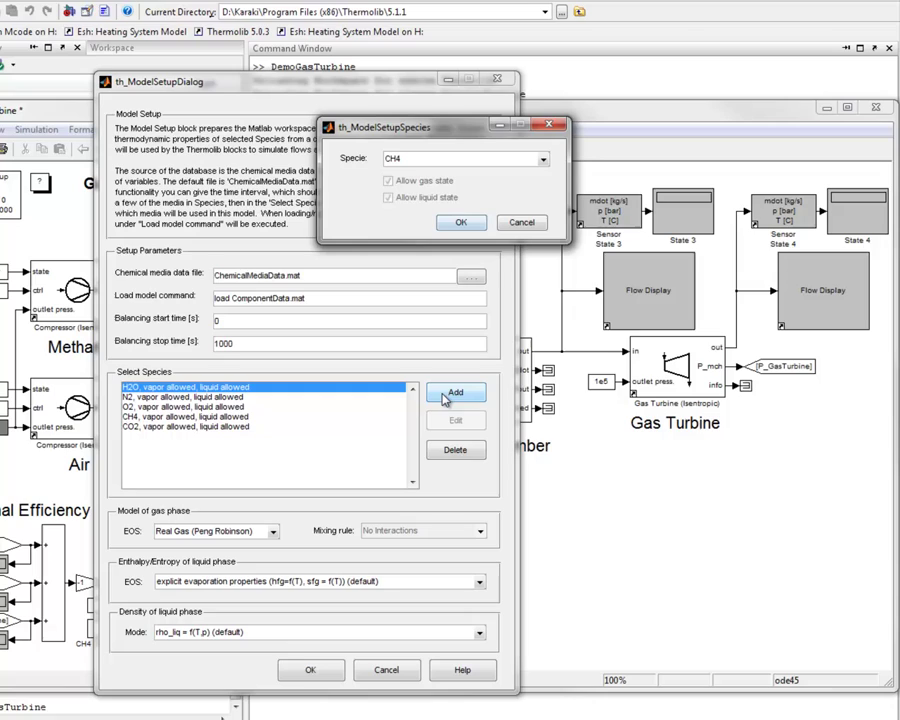
click(546, 165)
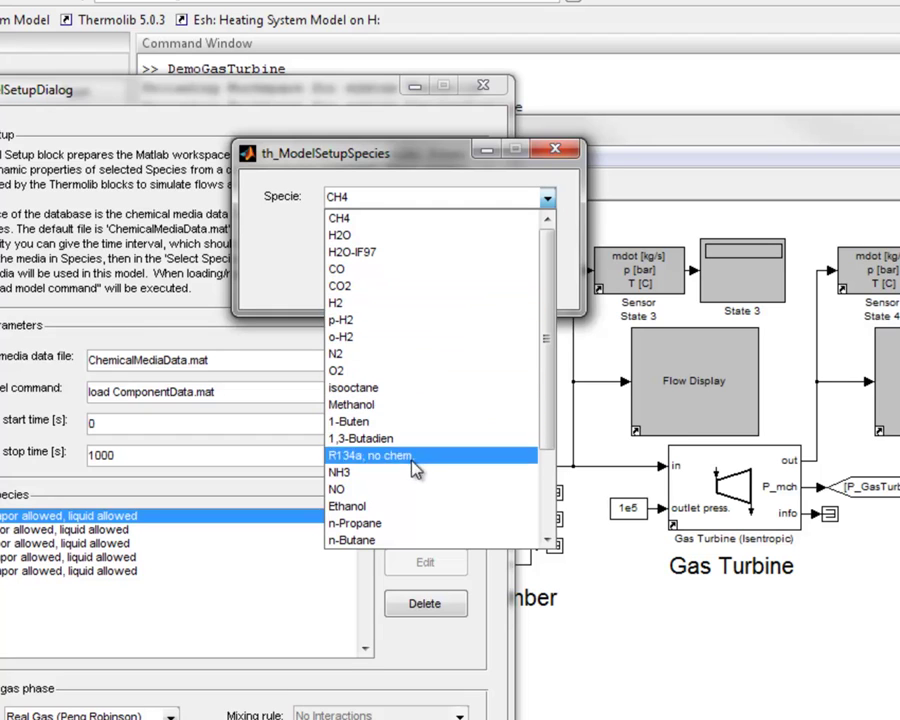
click(408, 278)
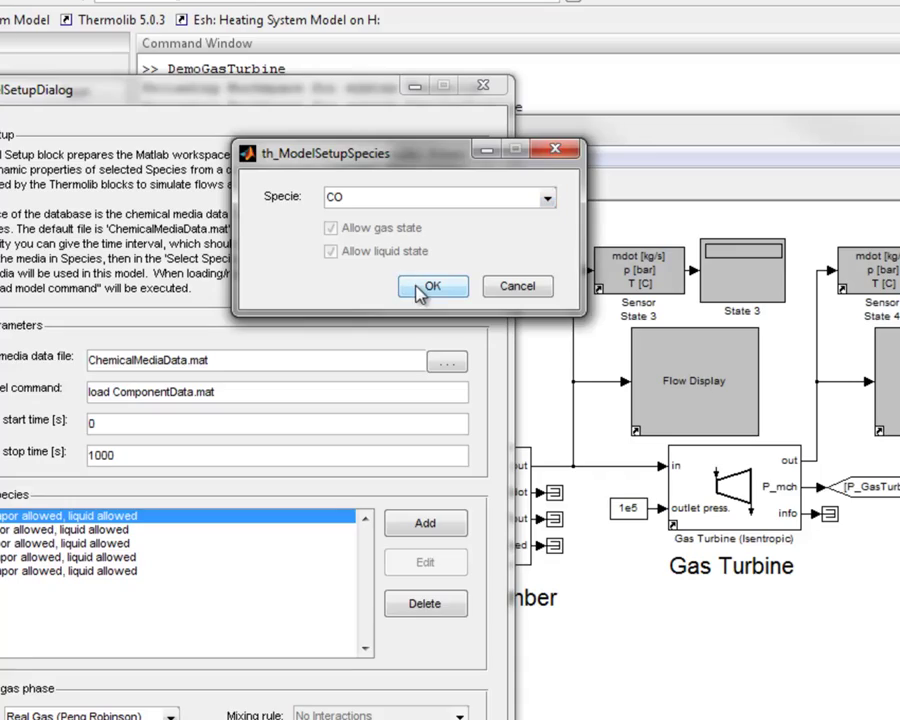
click(424, 287)
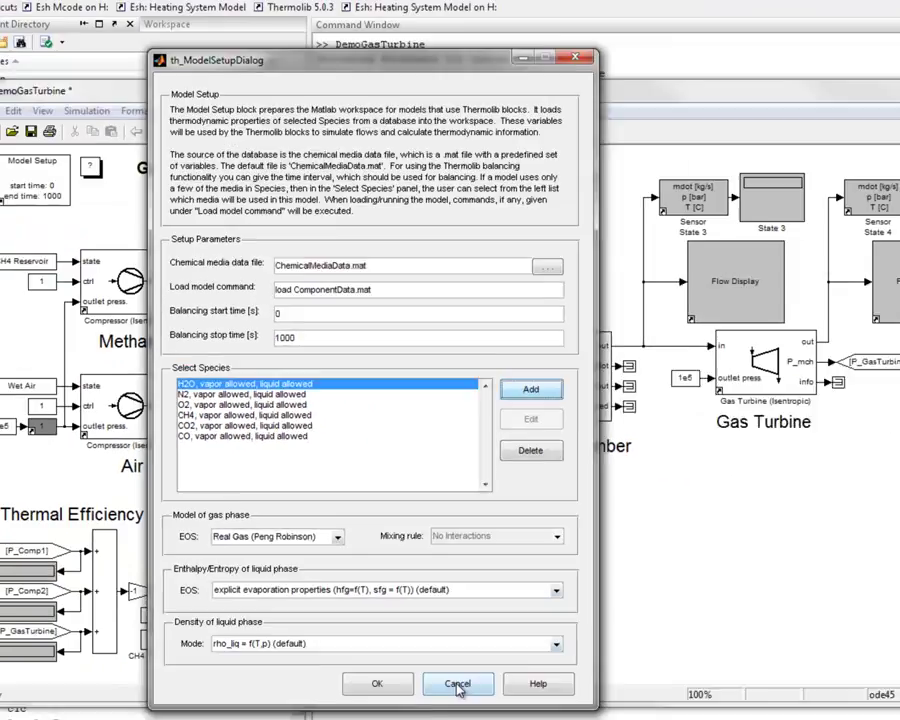
Cancel the th_ModelSetupDialog, discarding the CO species addition
click(456, 685)
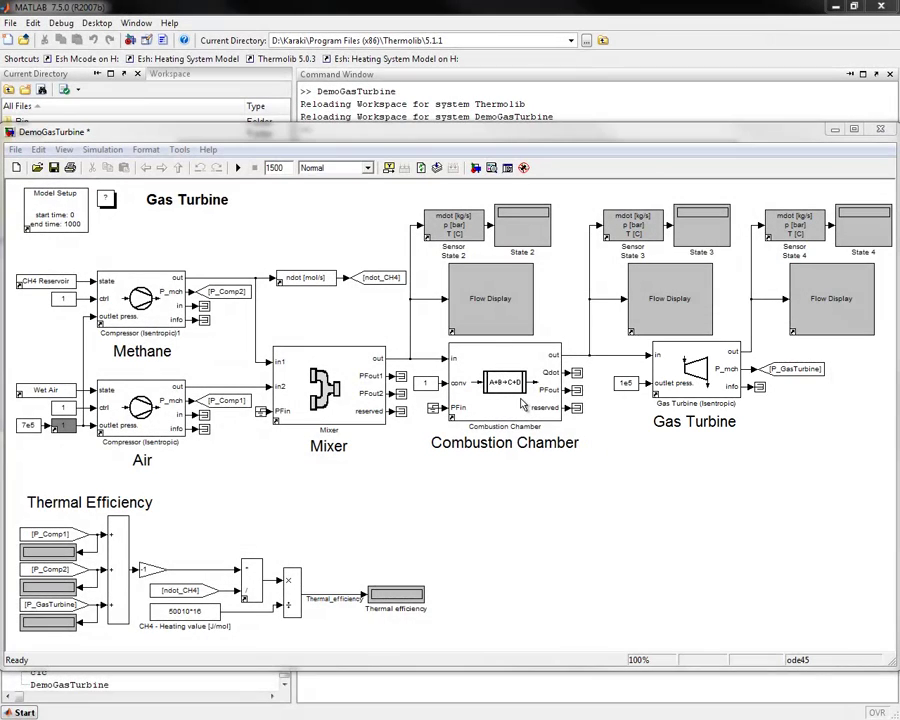
double_click(522, 403)
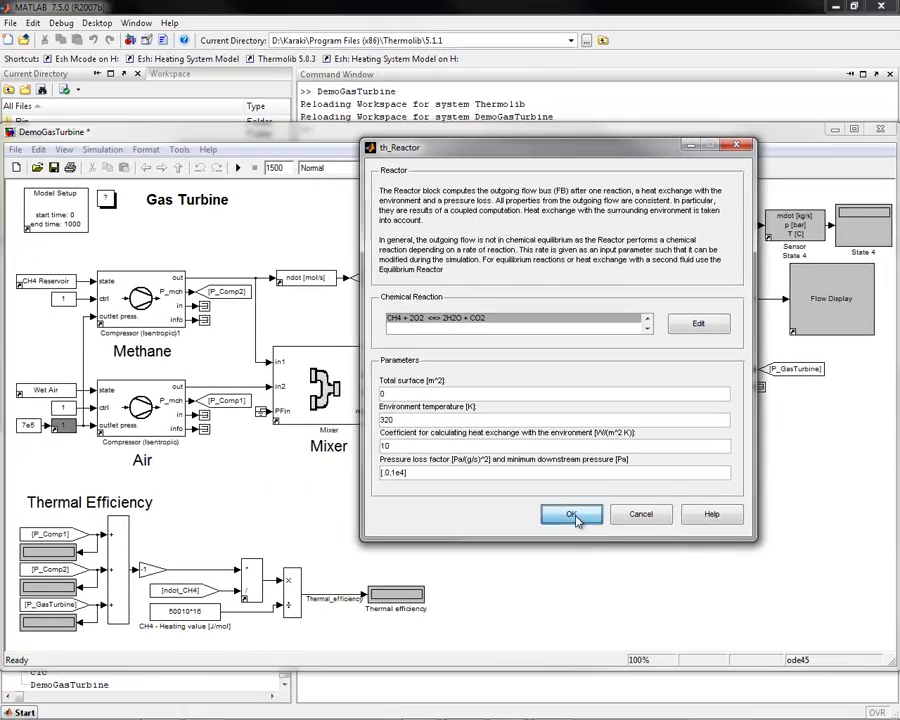
click(574, 516)
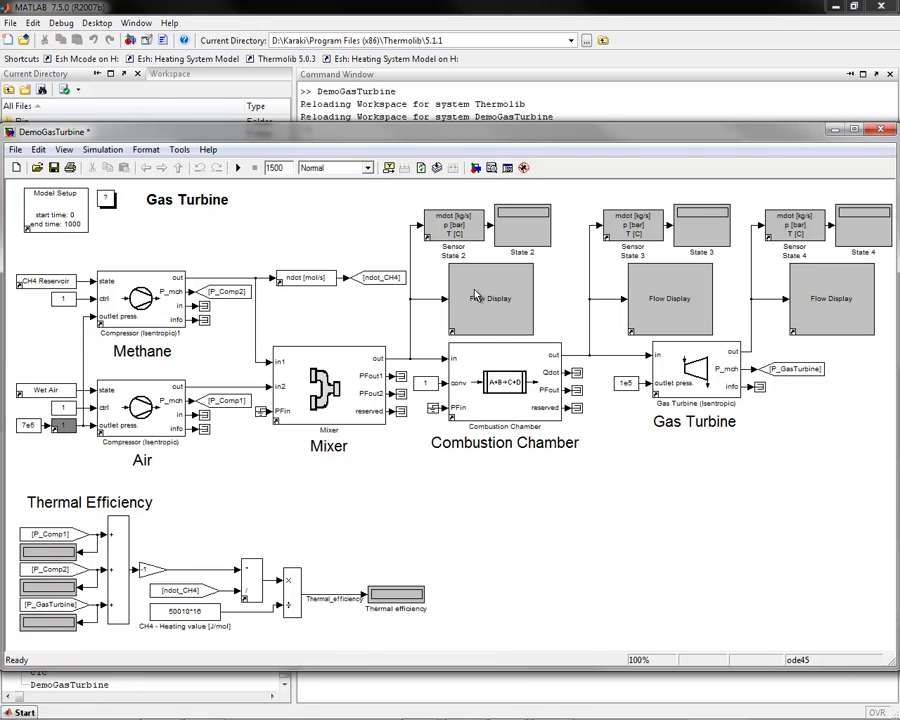
Start the simulation, giving 0.2657 thermal efficiency and 1306.73 K after combustion
click(238, 167)
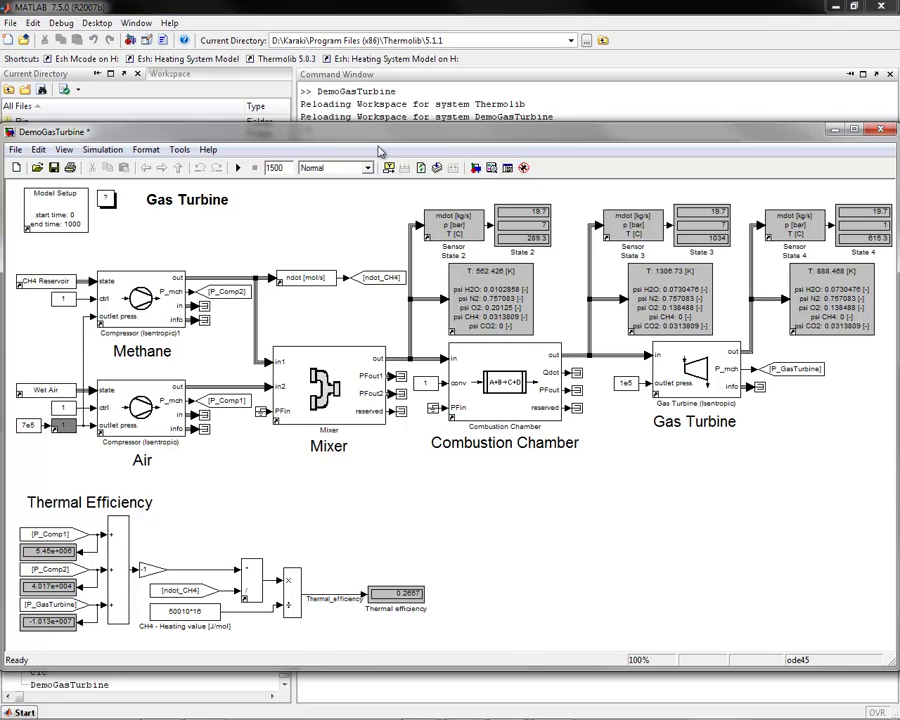
Place a Signal Routing Bus Selector below the Mixer, wire it to the Air line, and open it
click(476, 168)
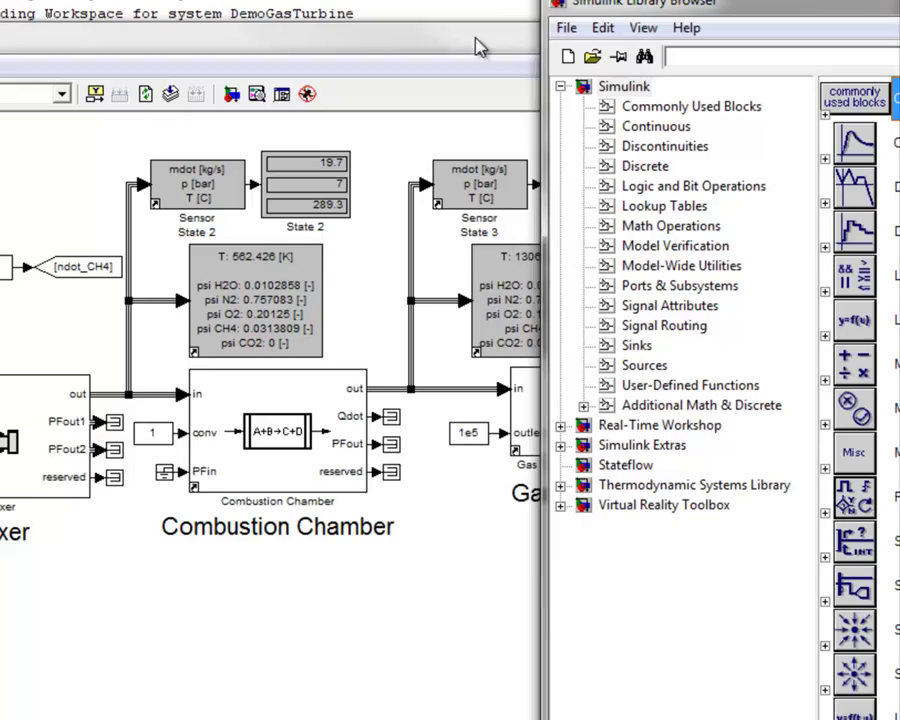
drag(620, 6, 254, 15)
click(288, 341)
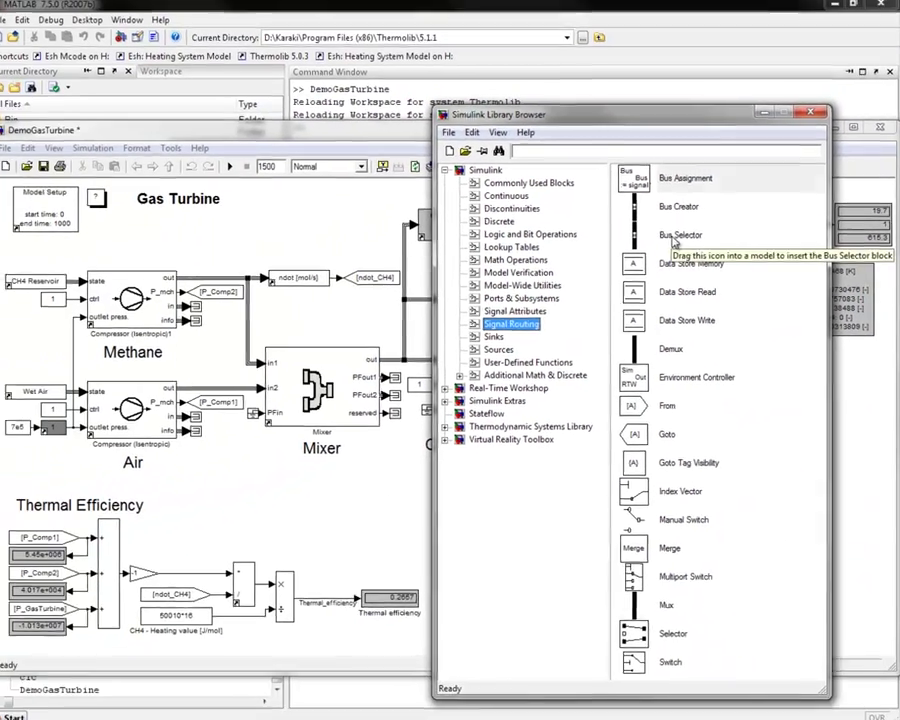
drag(678, 237, 275, 482)
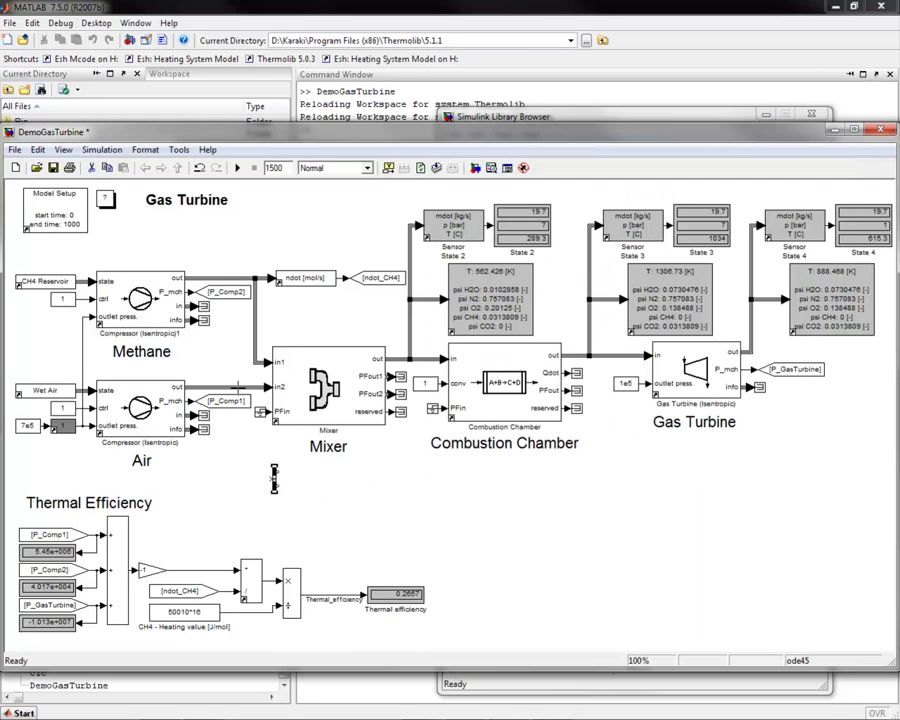
drag(273, 480, 240, 397)
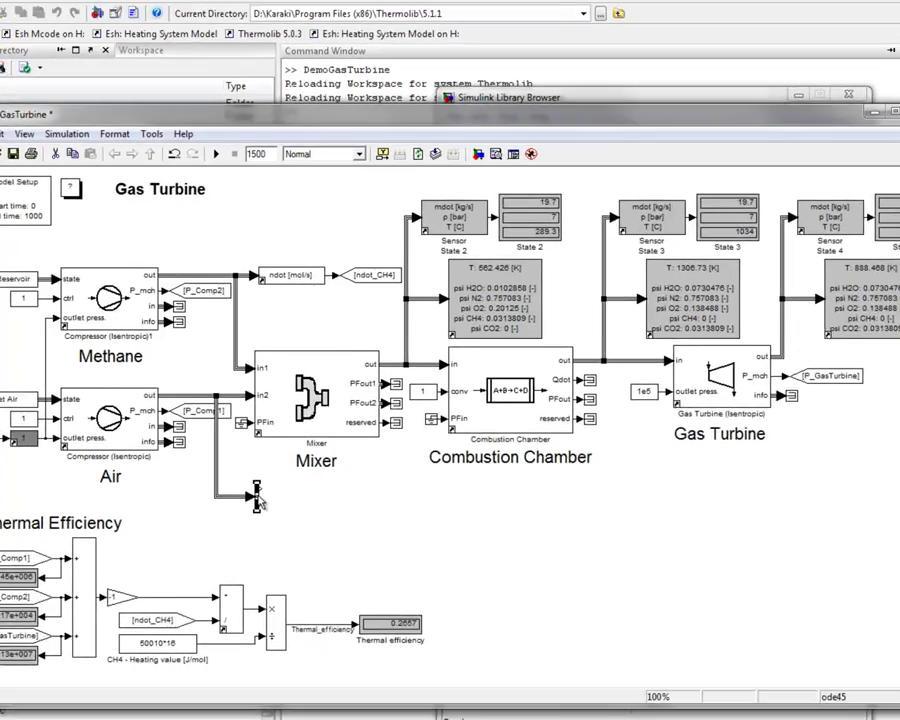
double_click(277, 480)
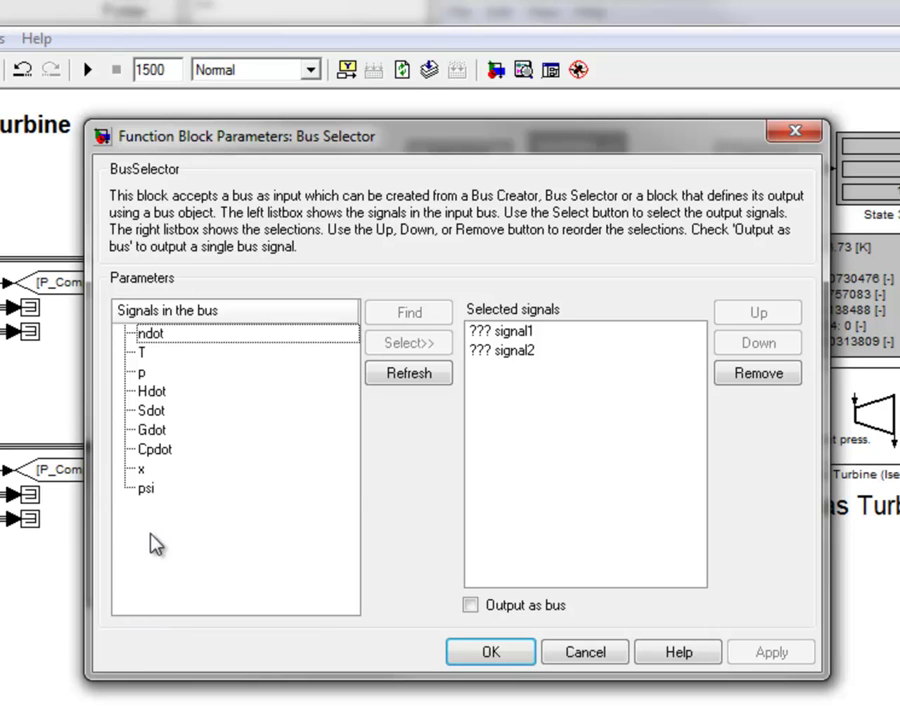
Highlight psi in the bus signal list, then close the Bus Selector with OK
click(143, 490)
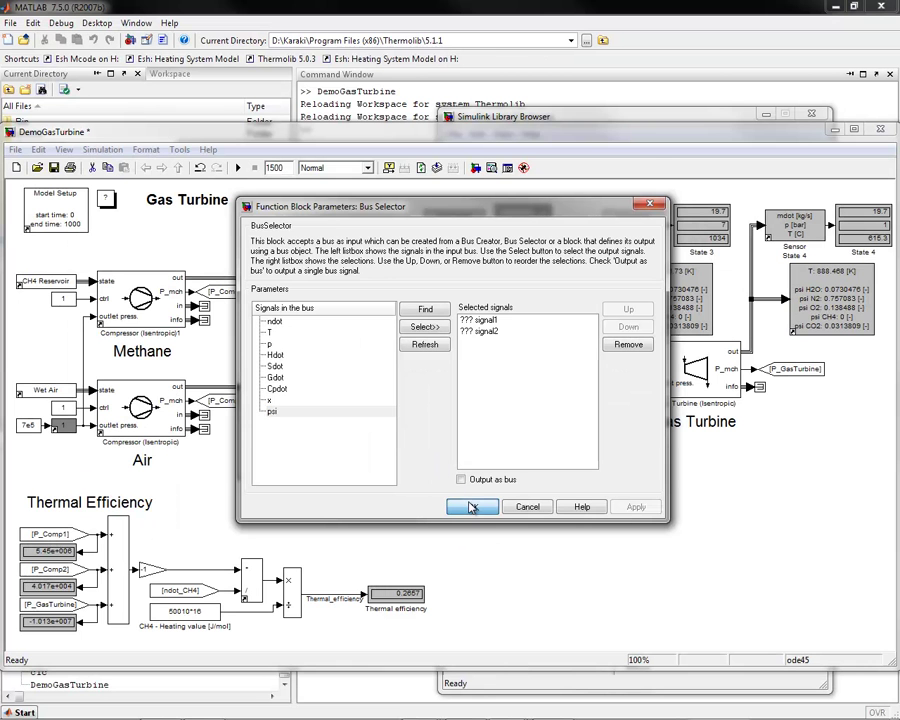
click(491, 652)
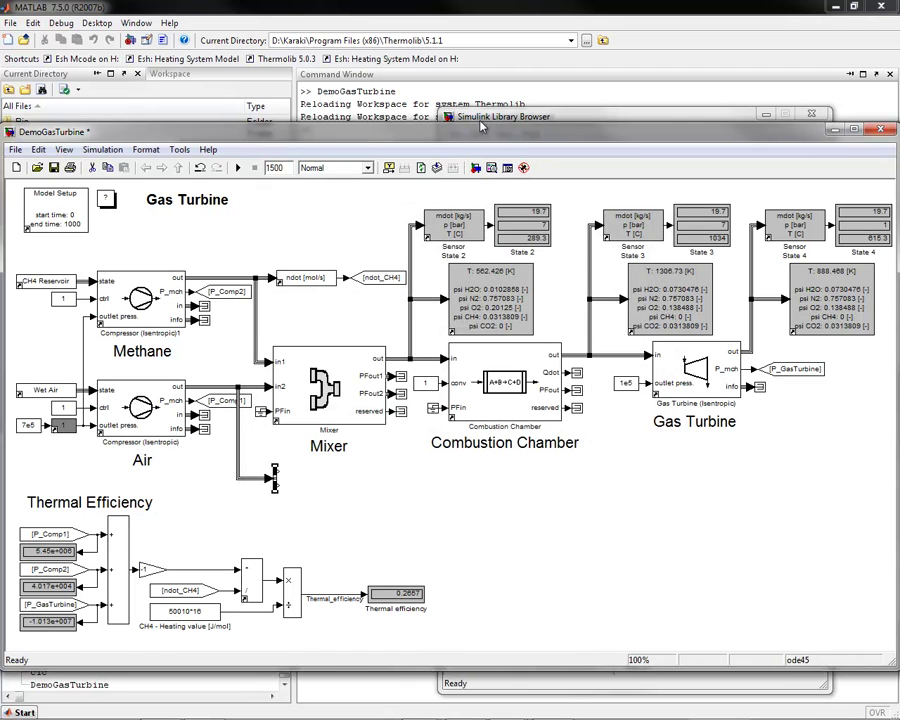
Place a Thermolib Mixture Source below the mixer and confirm its N2 0.79, O2 0.21 parameters
click(450, 425)
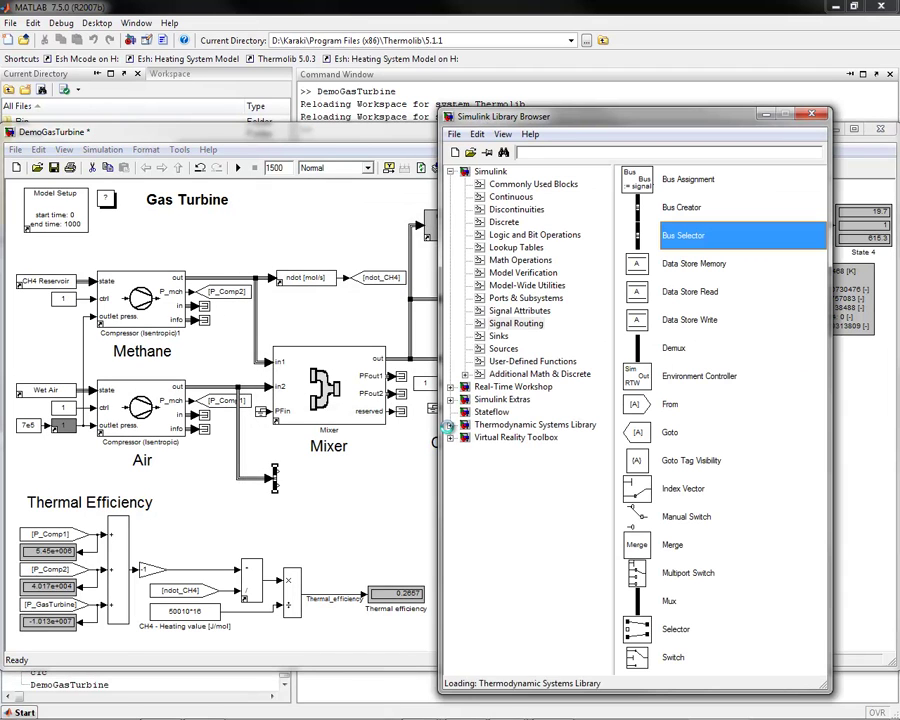
click(503, 526)
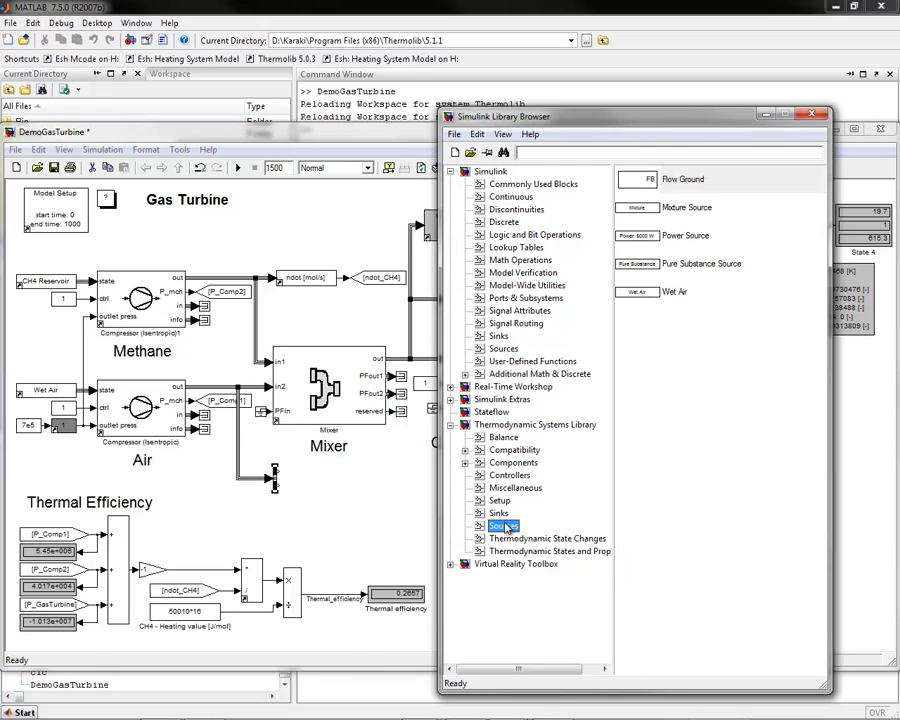
drag(636, 208, 366, 506)
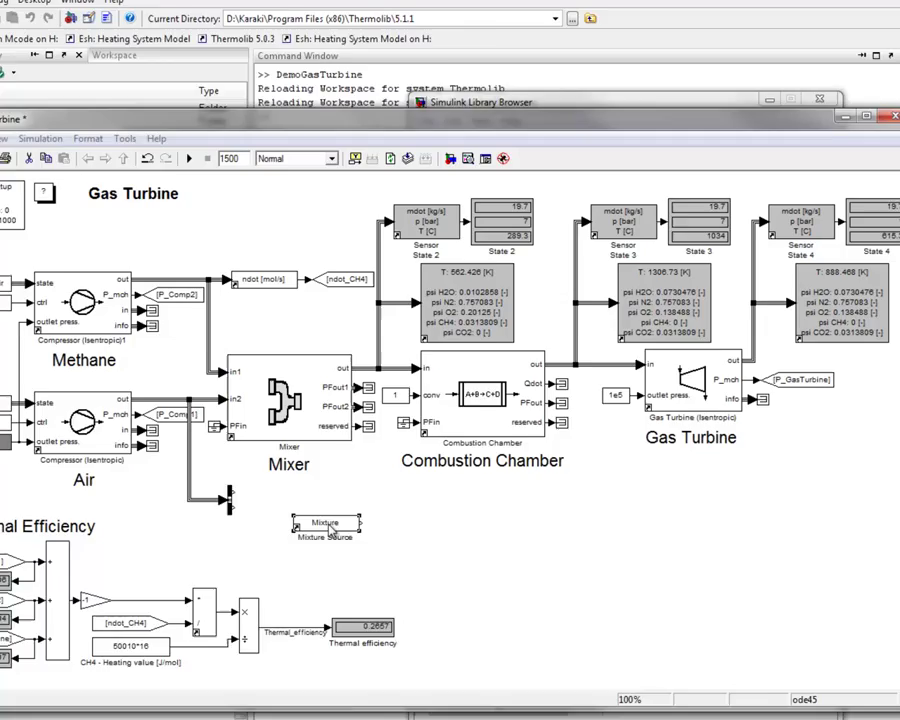
double_click(364, 503)
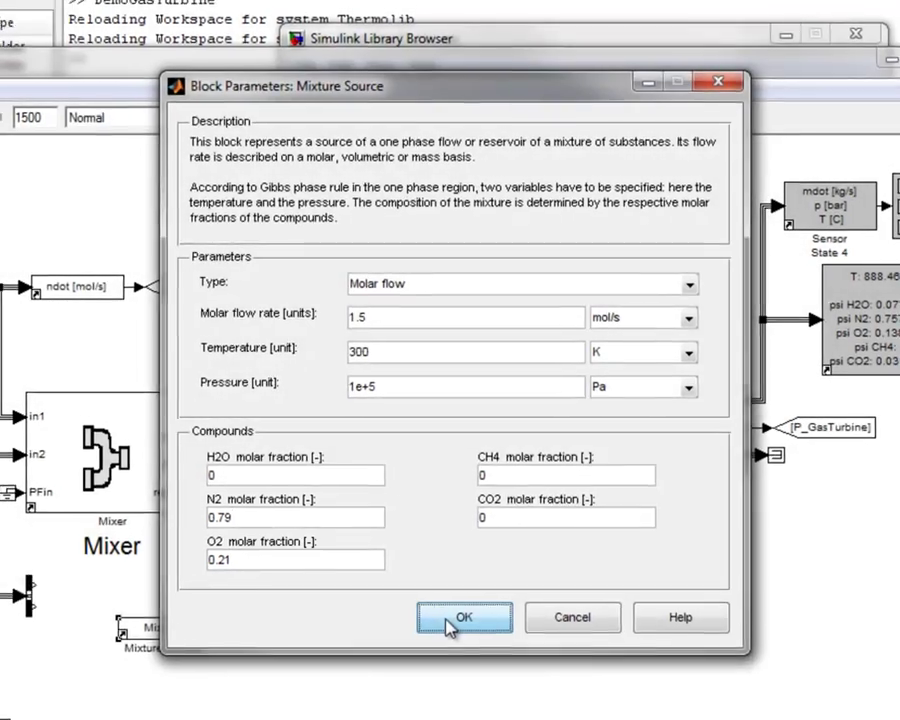
click(462, 619)
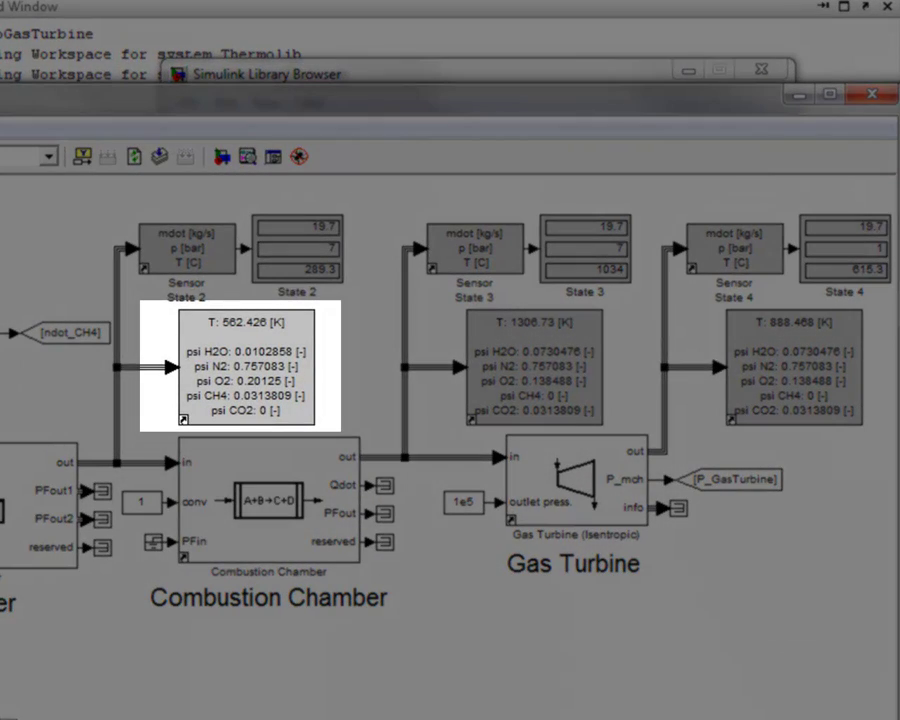
Select the State 2 sensor block in the Gas Turbine diagram
click(276, 380)
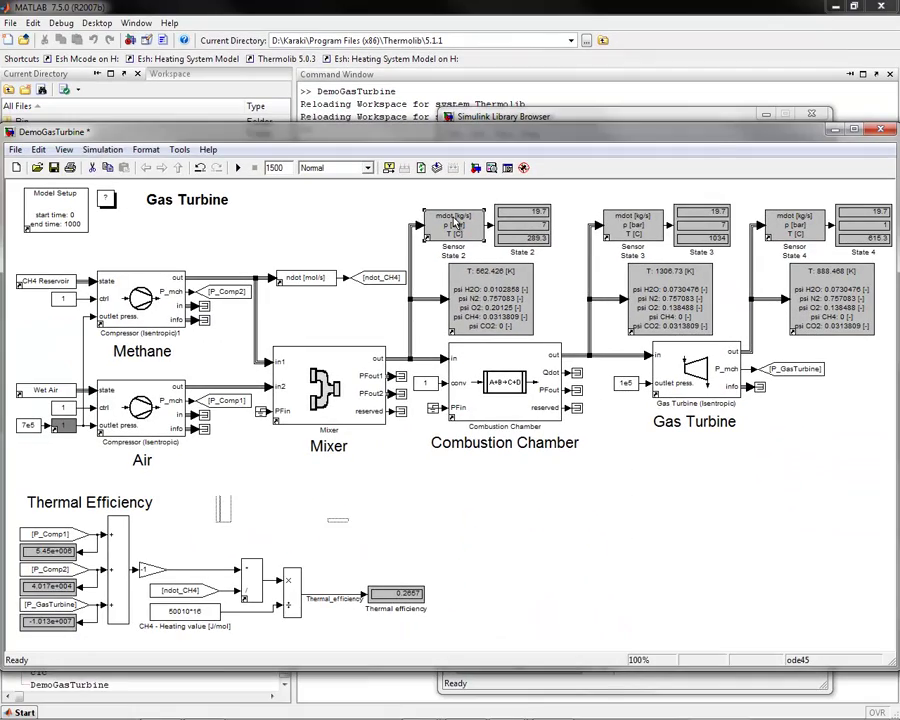
Open the State 2 sensor settings and begin a new measurement entry
double_click(455, 221)
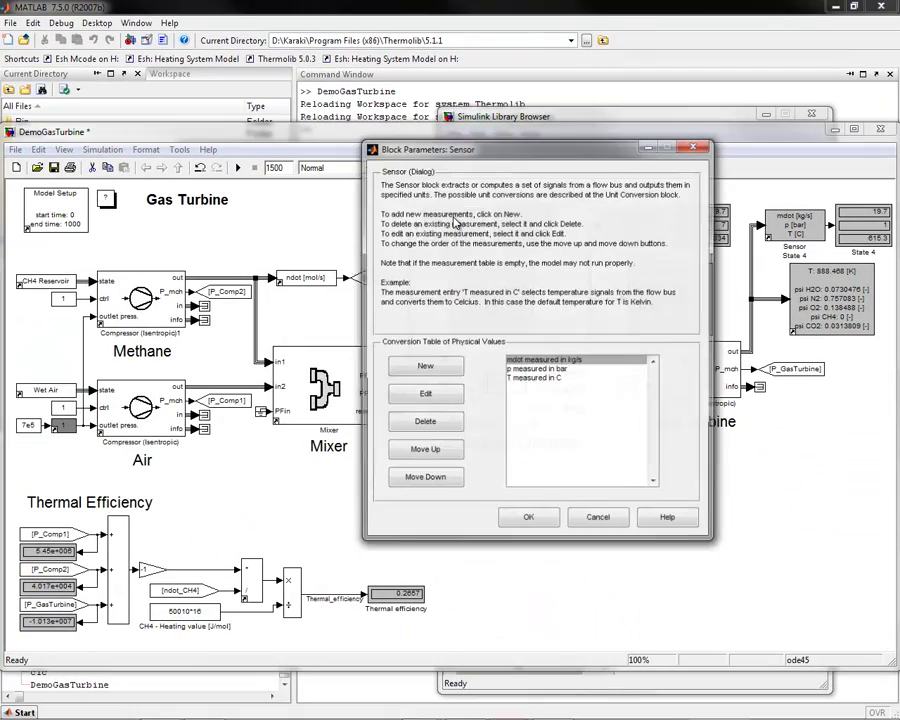
drag(436, 158, 100, 190)
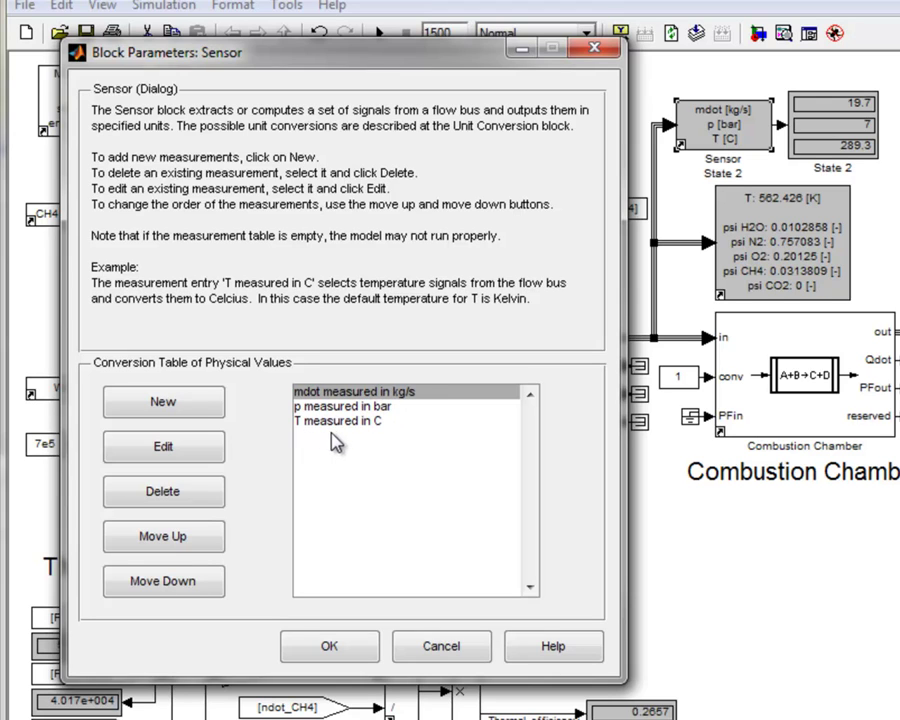
click(200, 414)
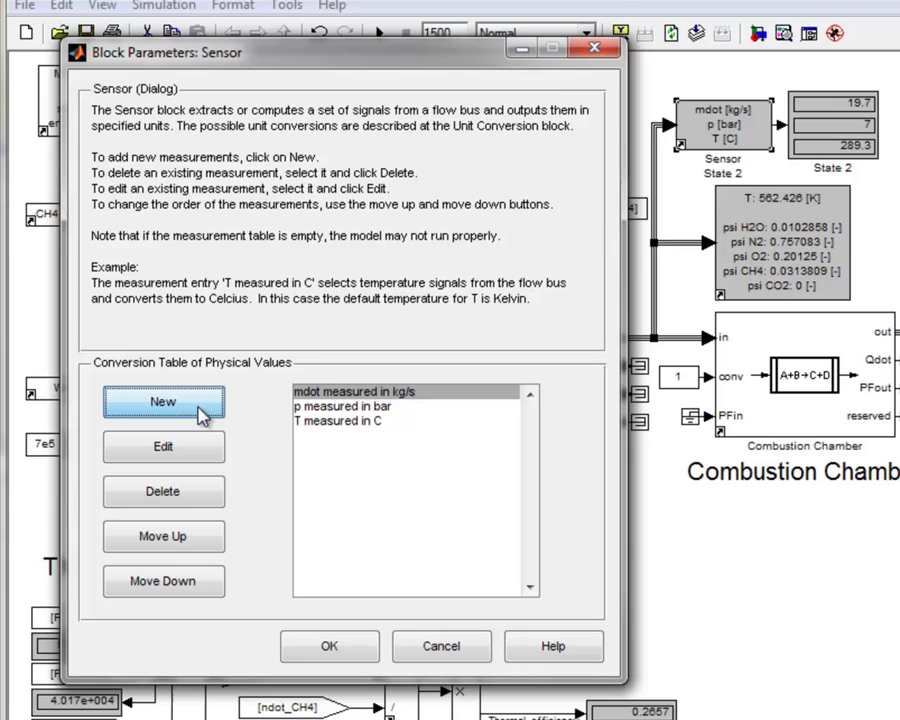
drag(622, 12, 347, 25)
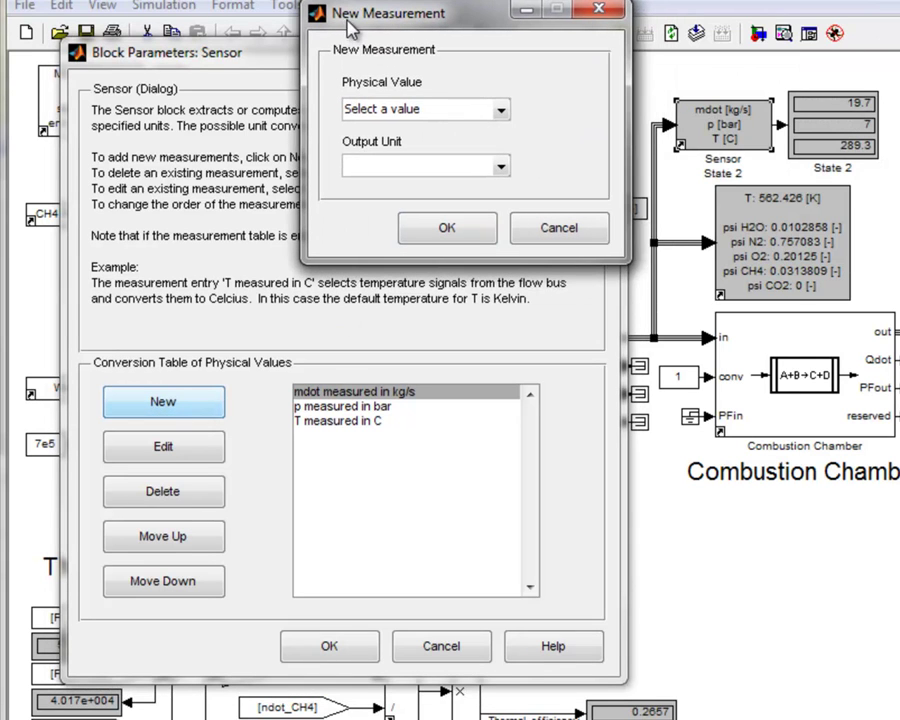
Choose phi as the physical value and add it to the sensor's conversion table
click(505, 117)
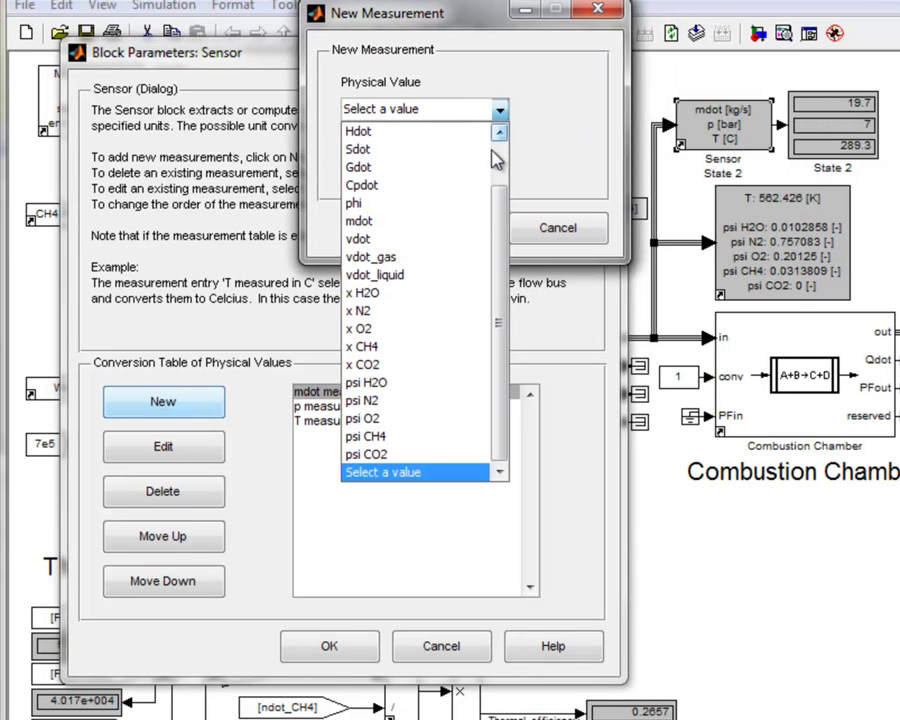
scroll(500, 170, up, 1)
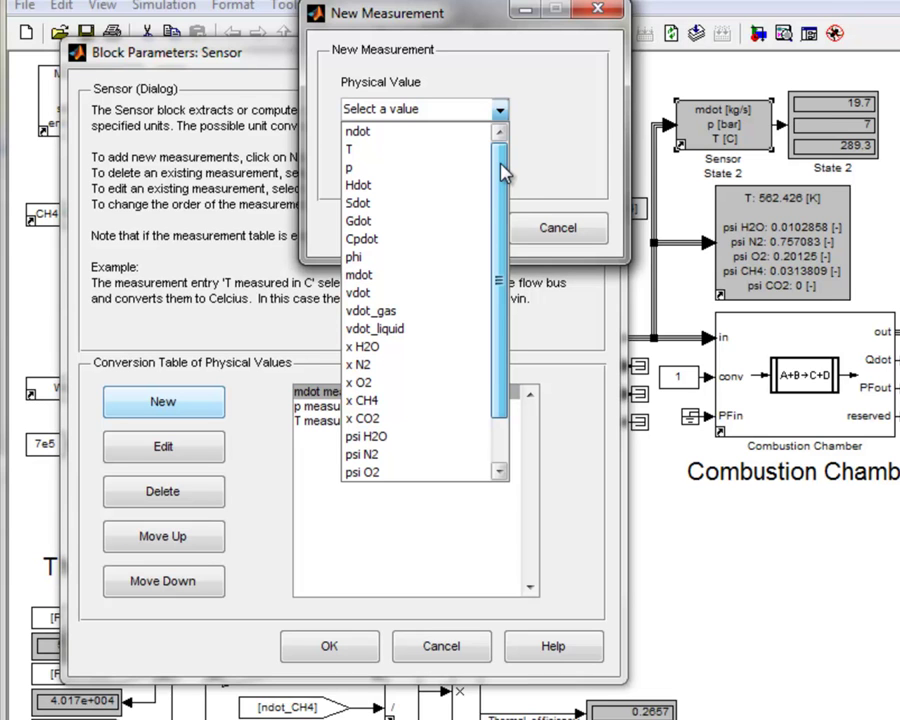
scroll(460, 205, down, 1)
click(418, 241)
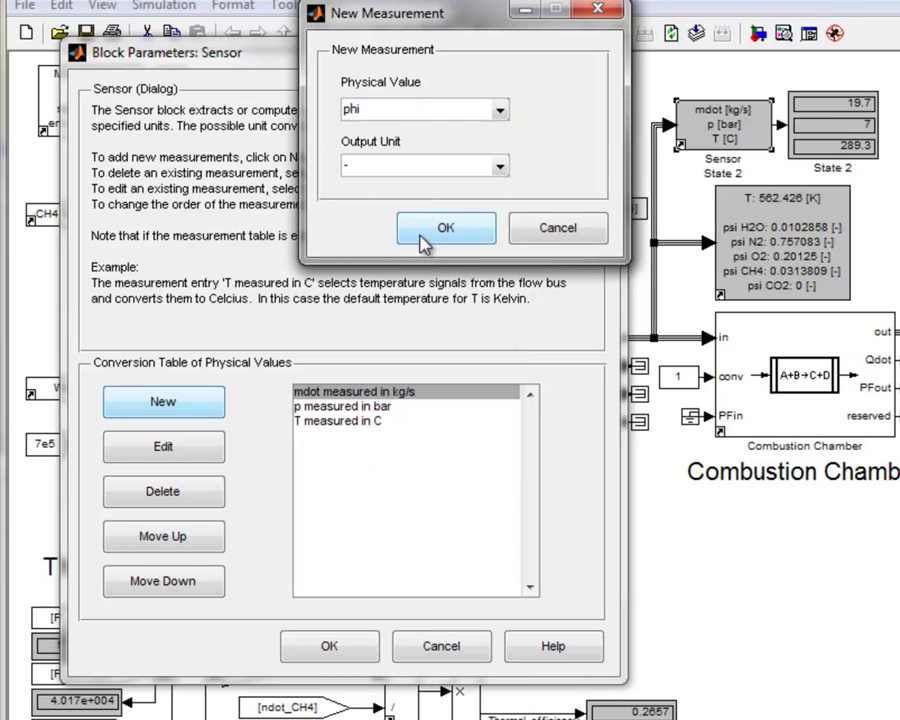
click(423, 243)
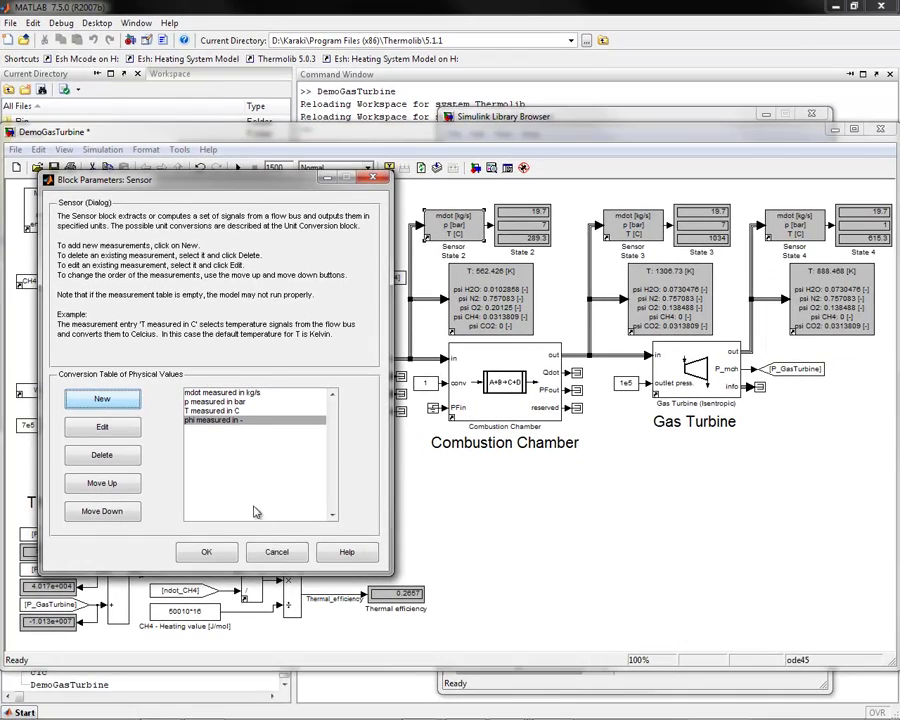
Discard the phi addition to the State 2 sensor and run the simulation until Ready
click(277, 553)
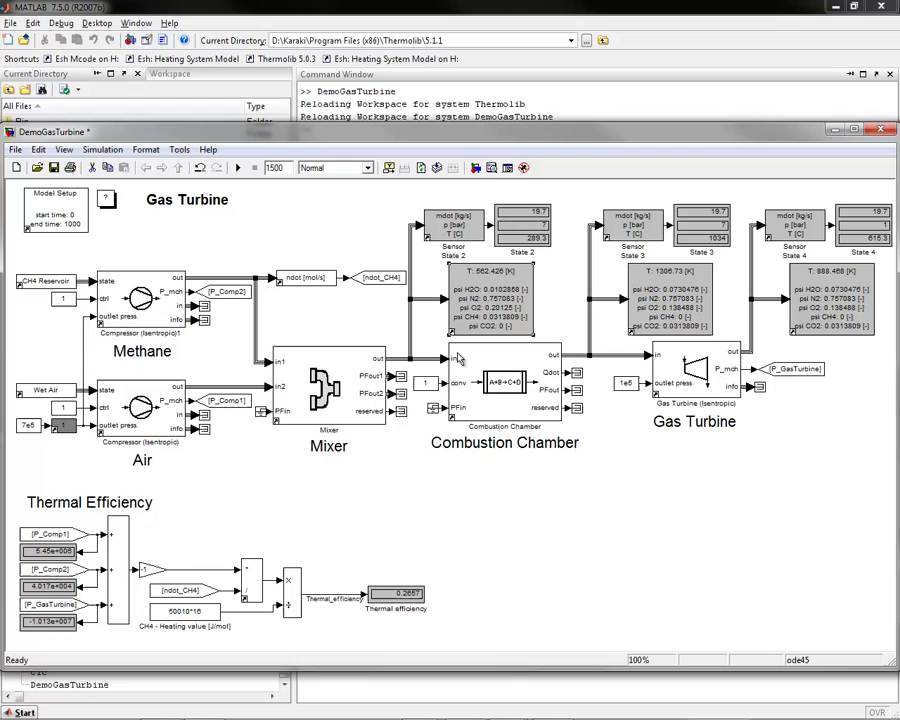
click(239, 169)
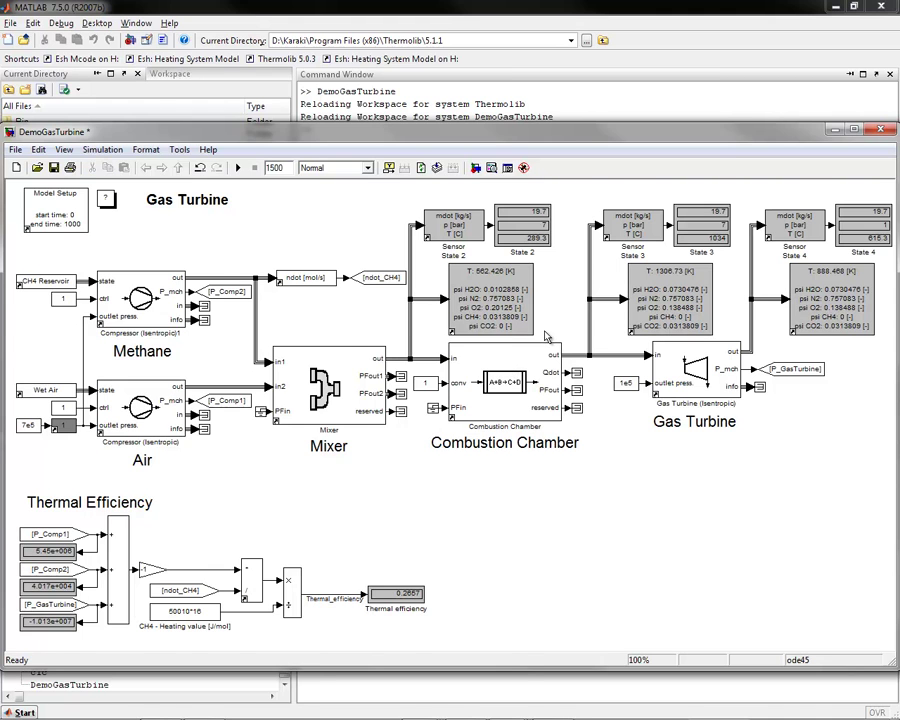
Zoom in on the combustion chamber and gas turbine to read State 2 and State 3 displays
key(r)
key(r)
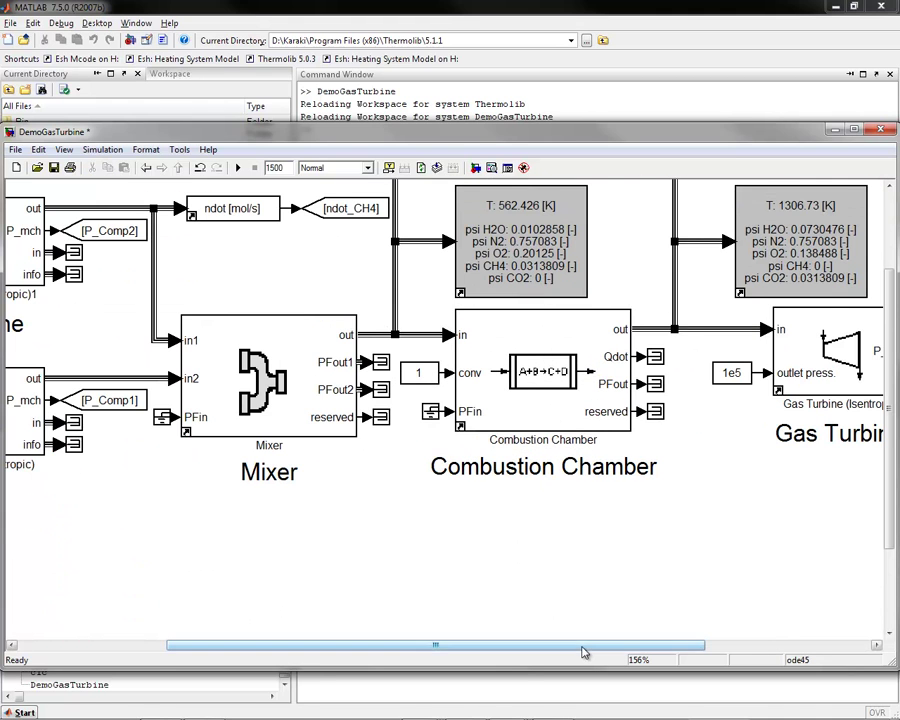
drag(582, 646, 695, 646)
scroll(626, 265, up, 3)
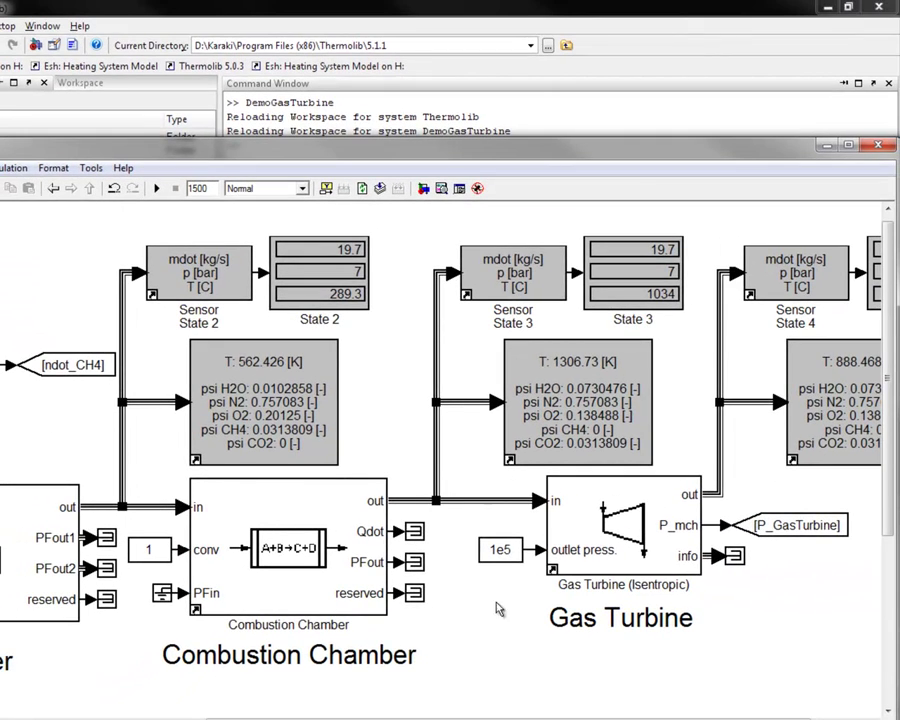
Scroll to State 4, then fit the whole diagram to see thermal efficiency 0.2657
scroll(445, 440, right, 3)
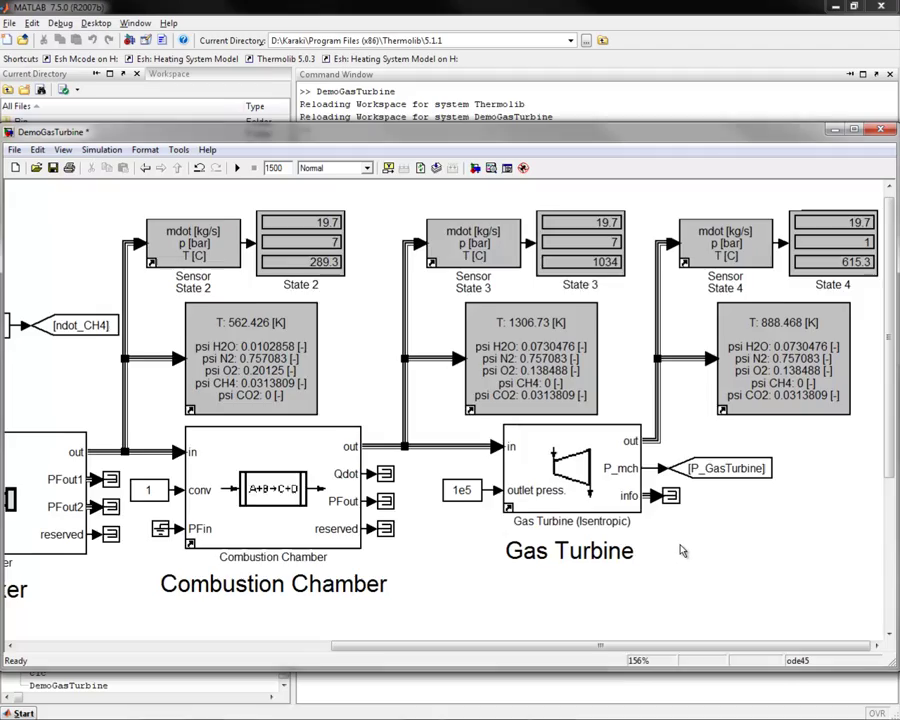
key(space)
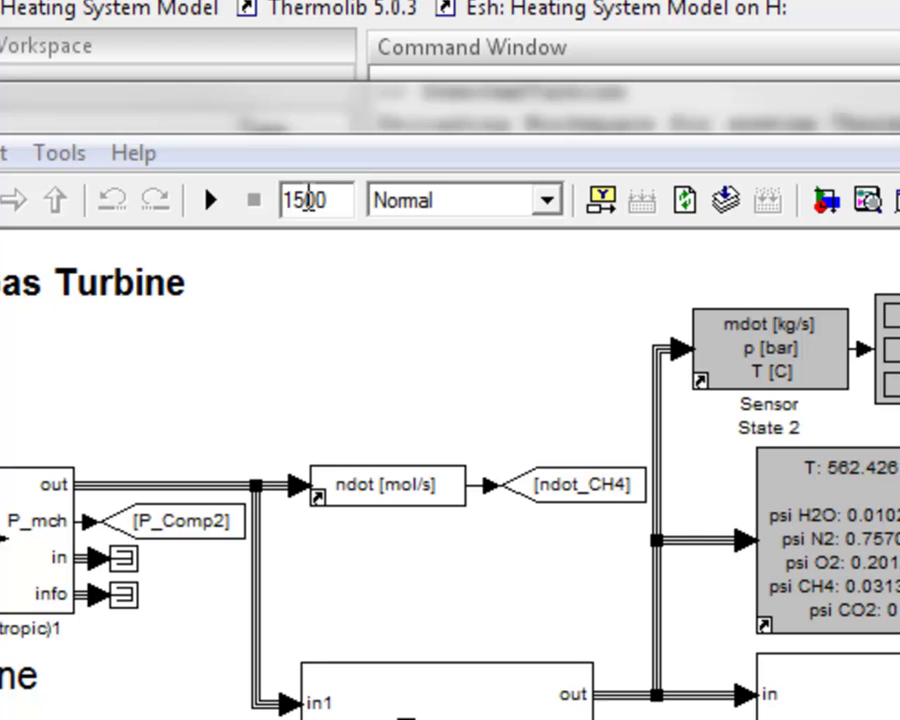
Change the stop time from 1500 to inf and start the continuous simulation
drag(264, 132, 272, 132)
drag(310, 199, 330, 200)
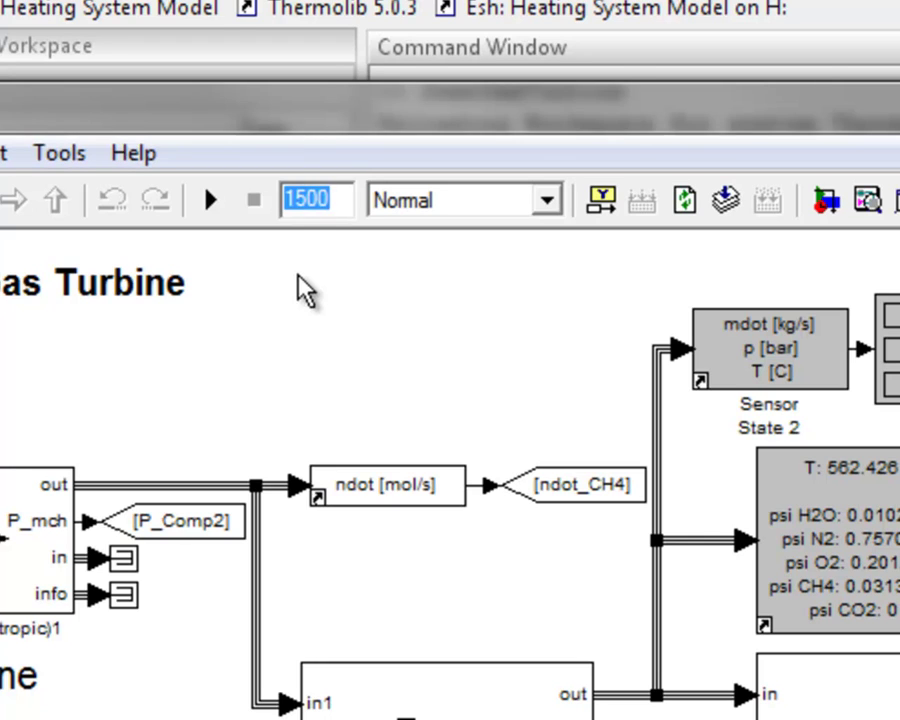
text(inf)
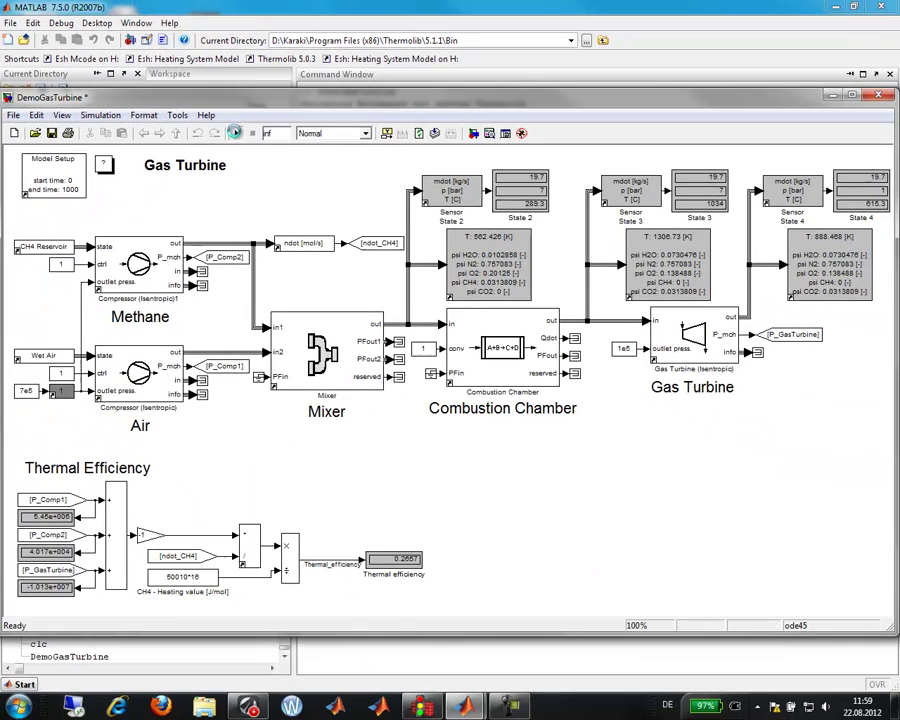
click(234, 133)
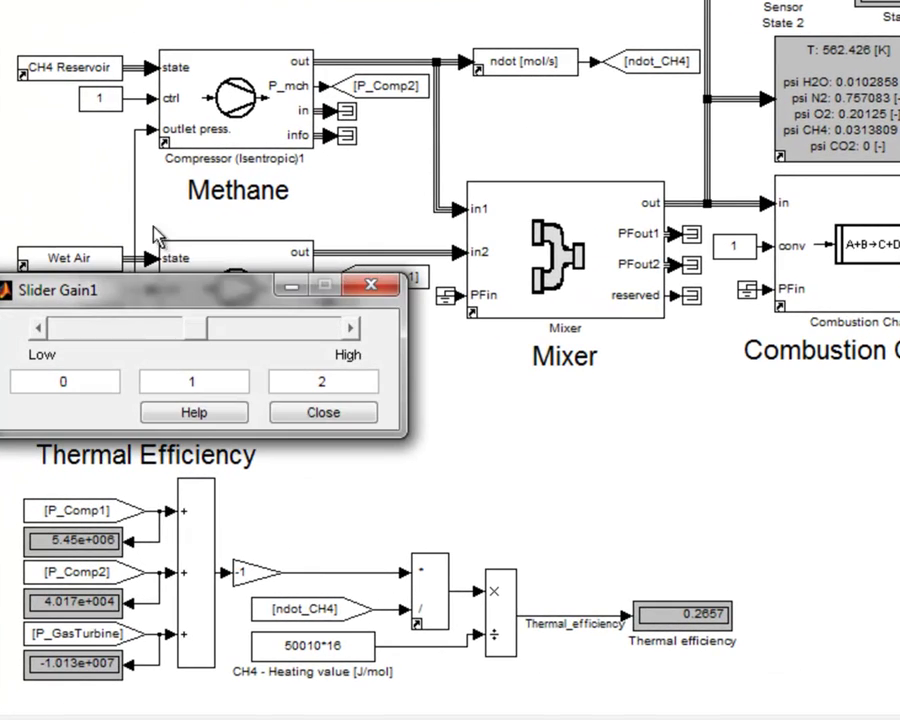
Raise the Slider Gain1 value to 2, then lower it stepwise to 0.13512
drag(213, 249, 616, 370)
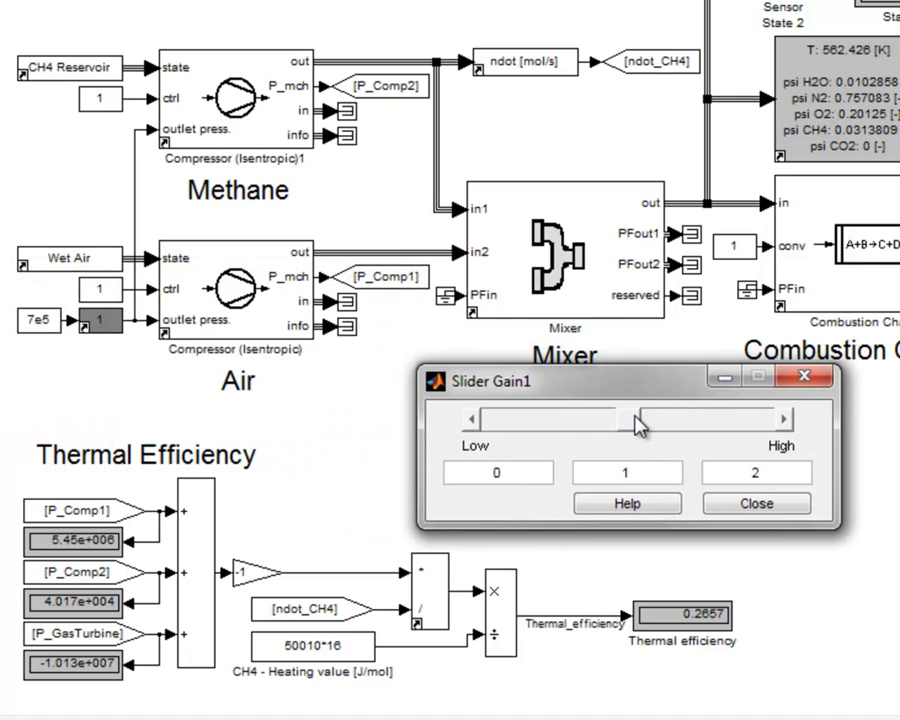
drag(636, 425, 783, 447)
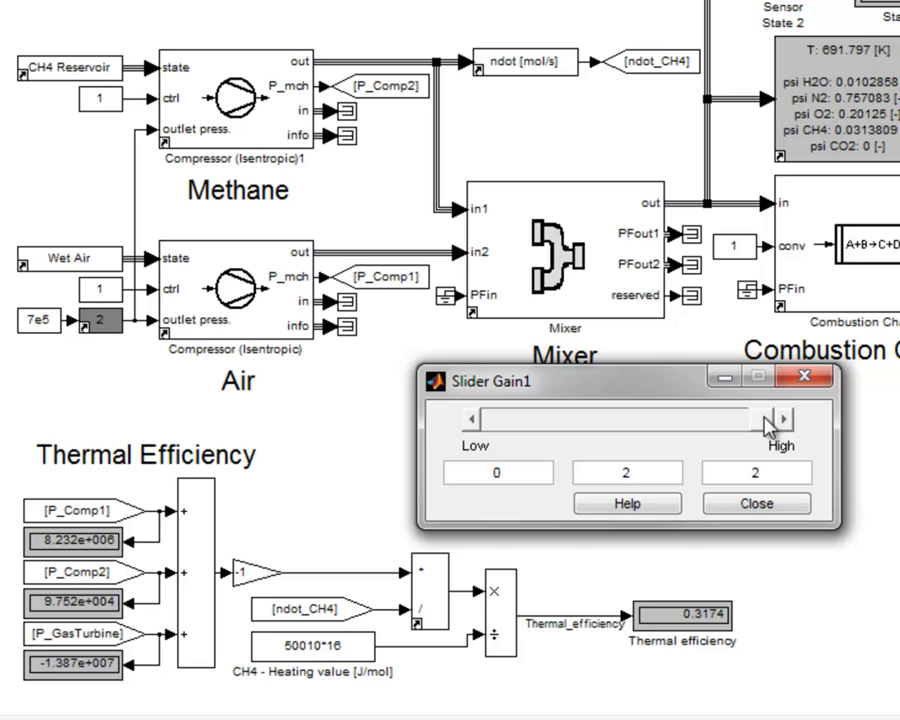
drag(768, 425, 552, 432)
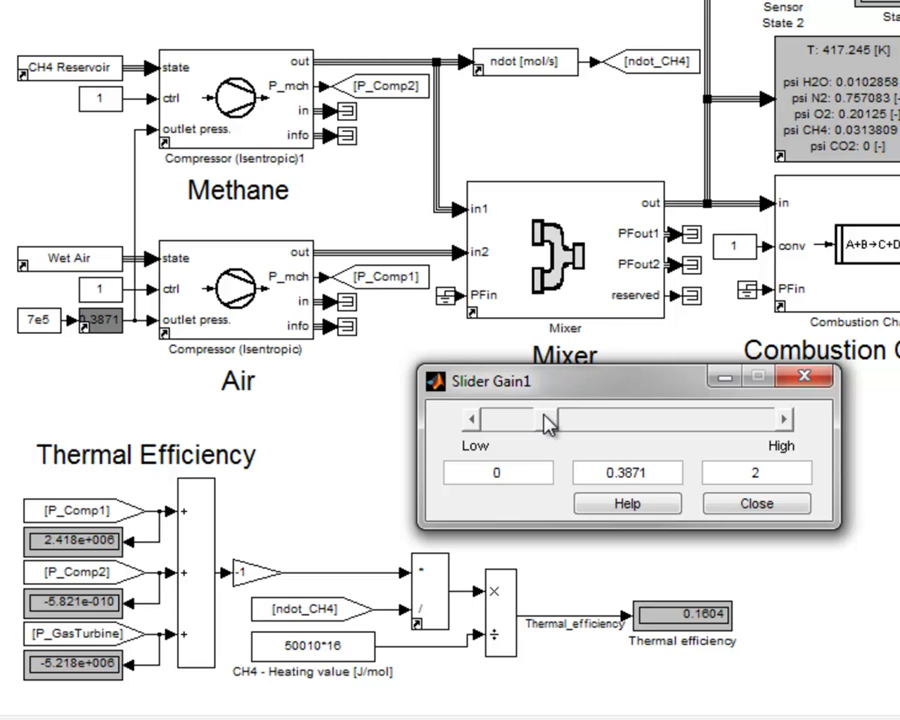
drag(533, 426, 518, 422)
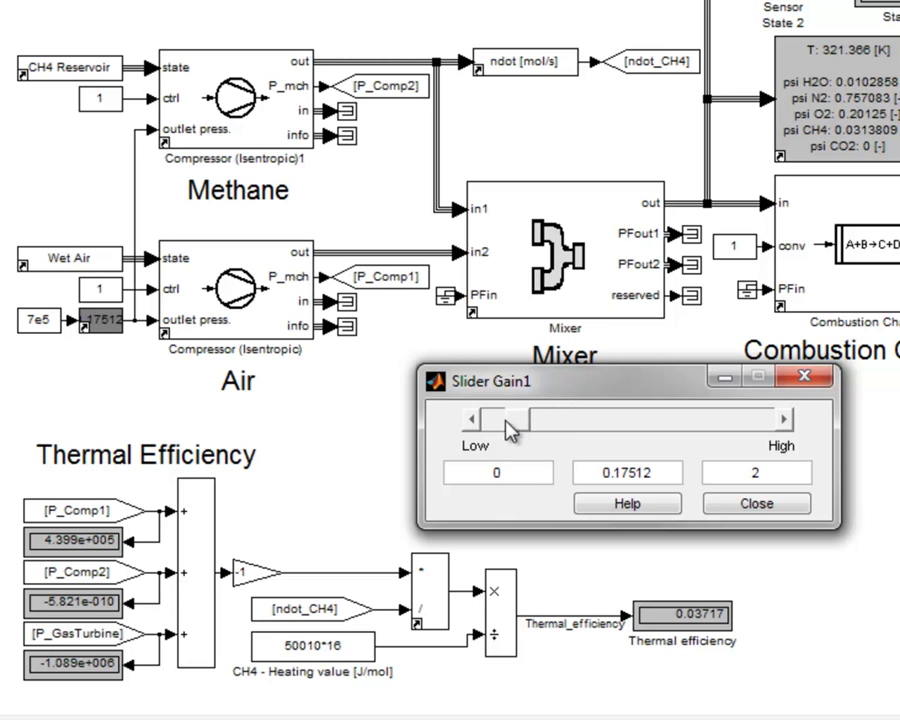
click(471, 420)
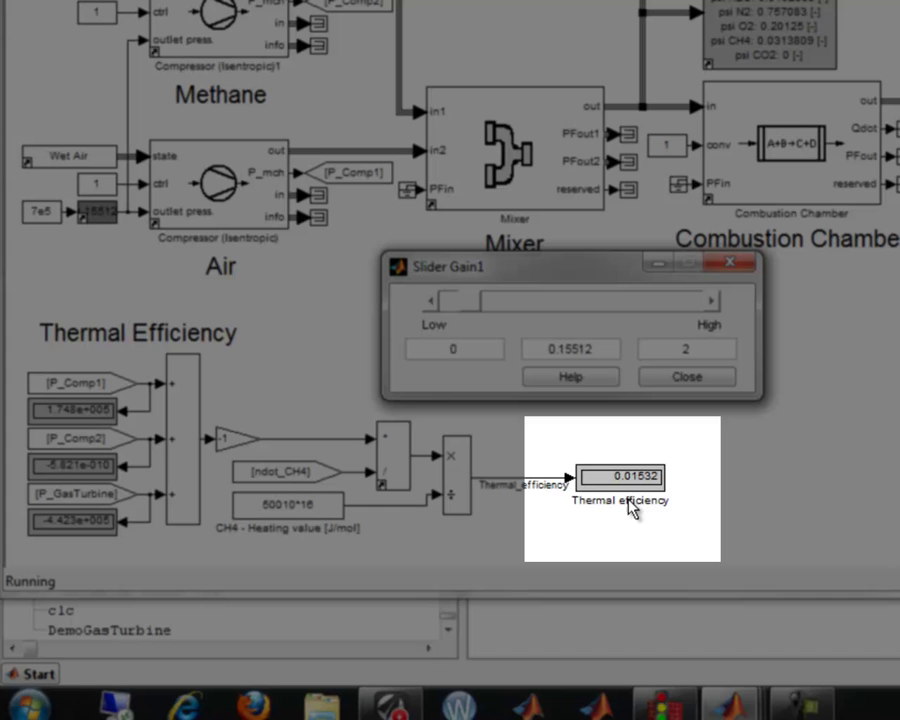
click(431, 302)
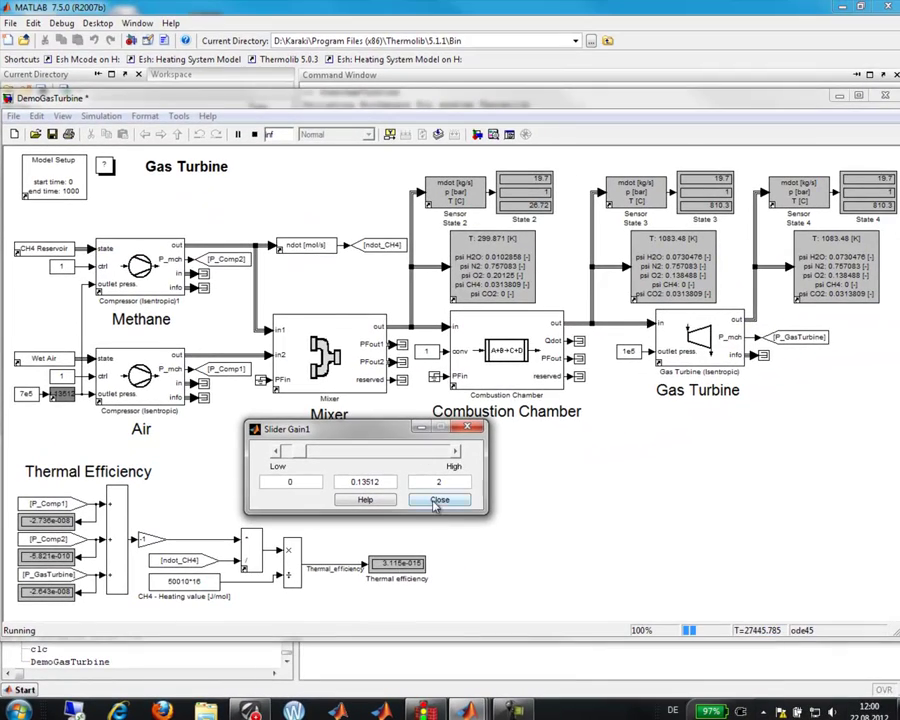
Close the Slider Gain1 window
click(440, 499)
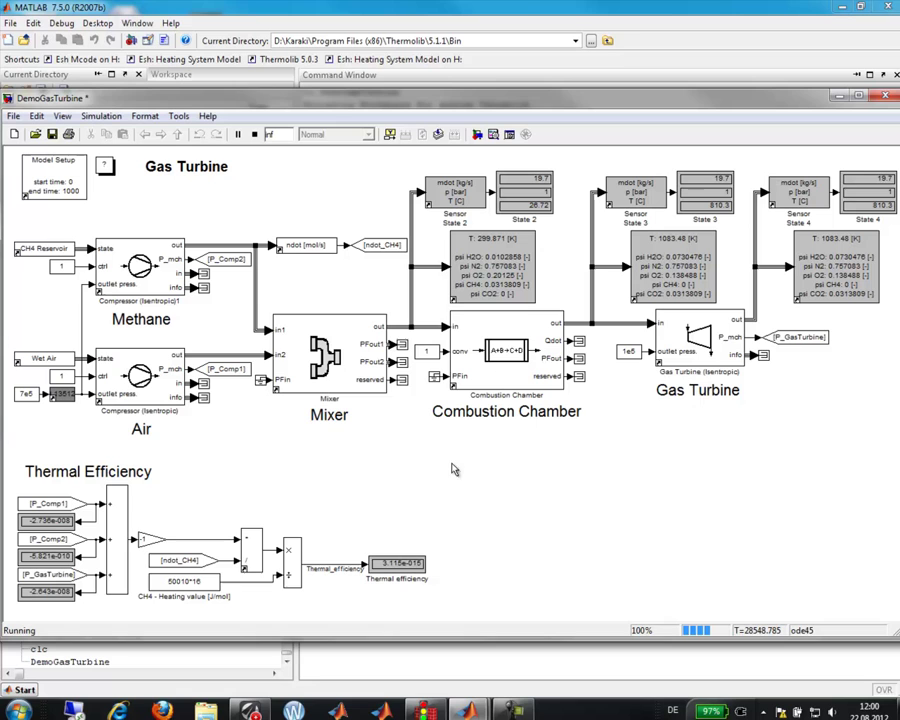